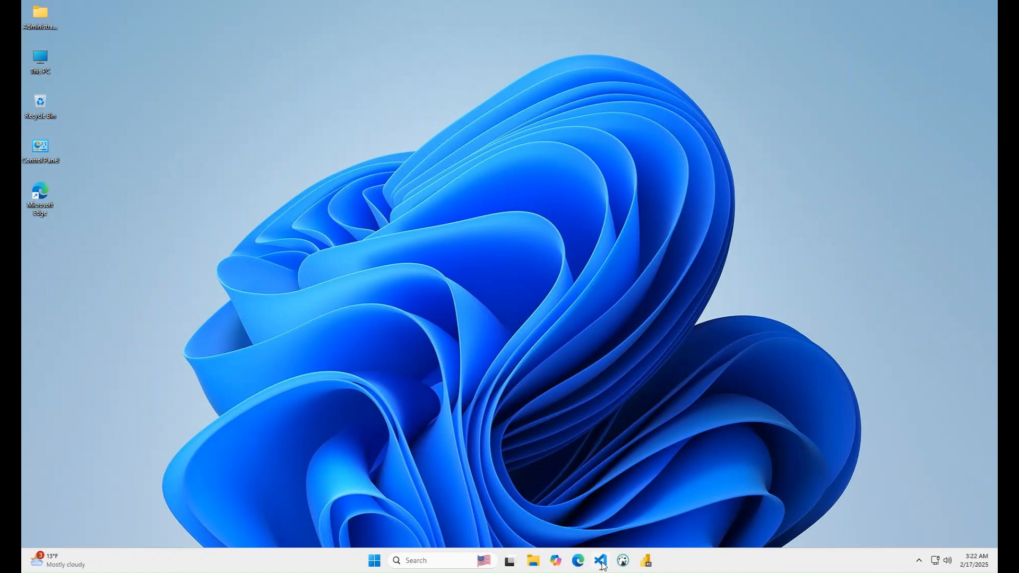
Step: Switch to Visual Studio Code, review the generate_fake_nusuk_data.ipynb notebook, and highlight the first record's fields in nusuk_1443_01.json
click(601, 562)
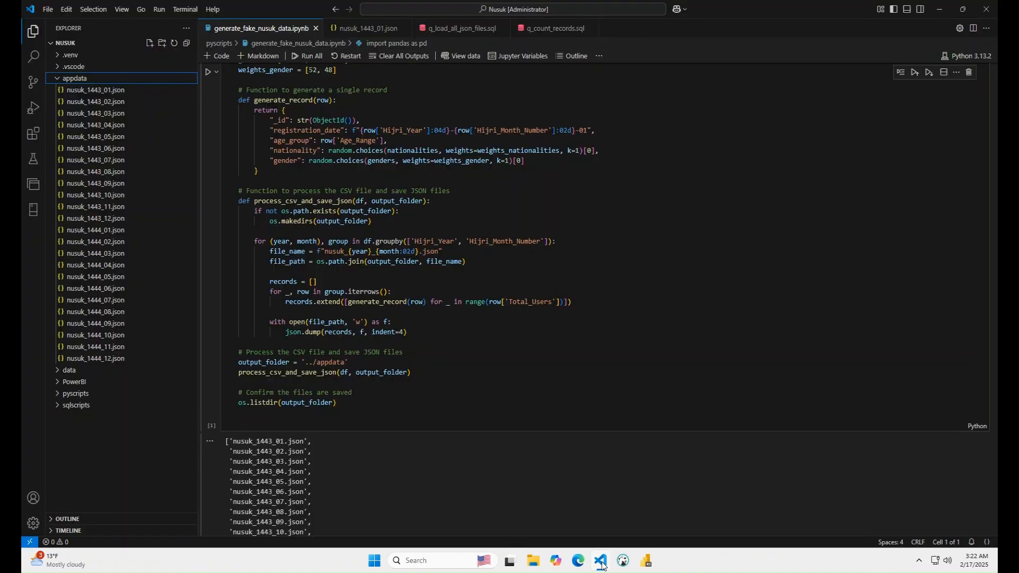
scroll(353, 270, up, 5)
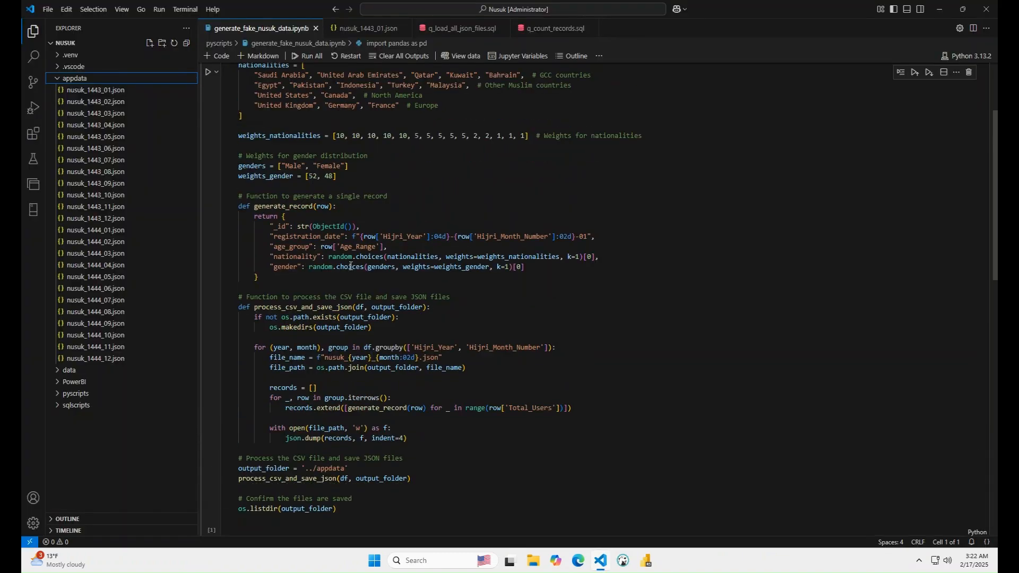
scroll(350, 264, up, 3)
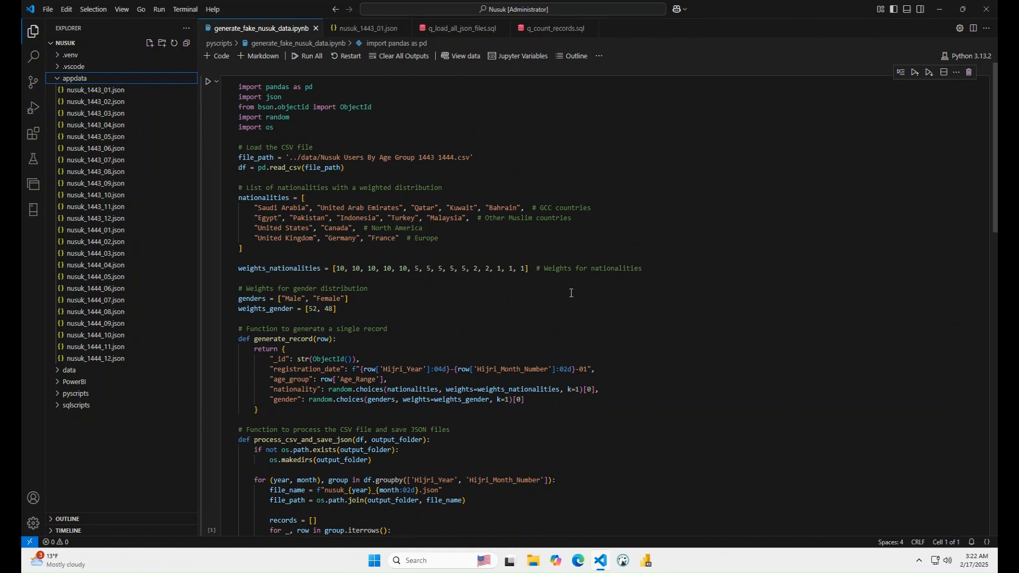
scroll(571, 293, down, 2)
scroll(570, 293, down, 7)
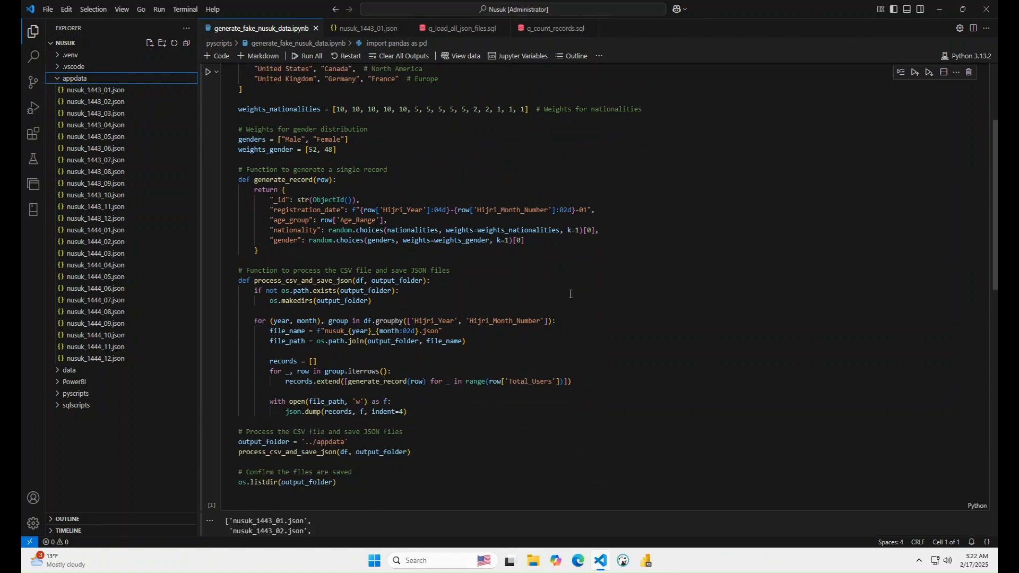
scroll(570, 294, down, 6)
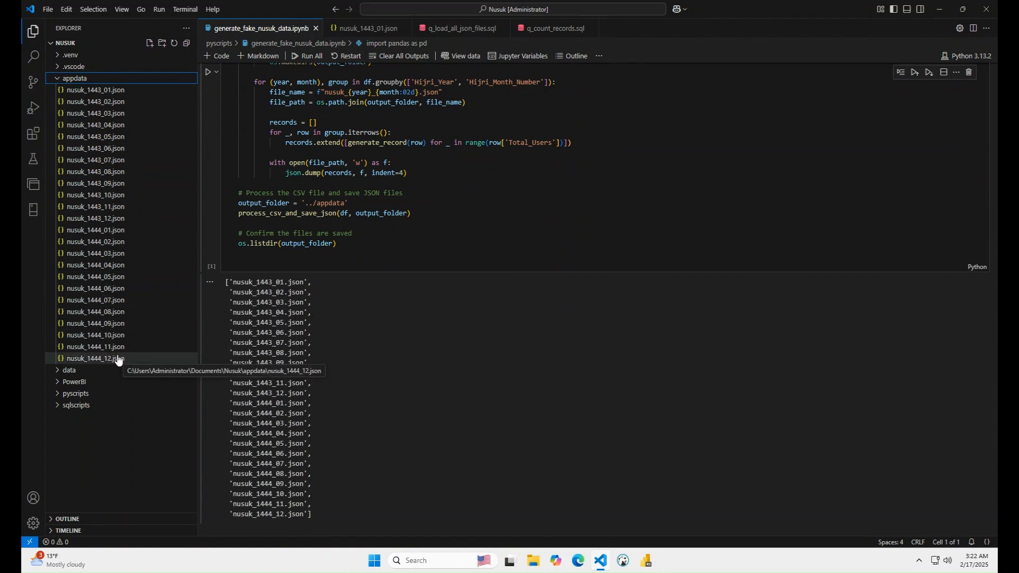
click(376, 27)
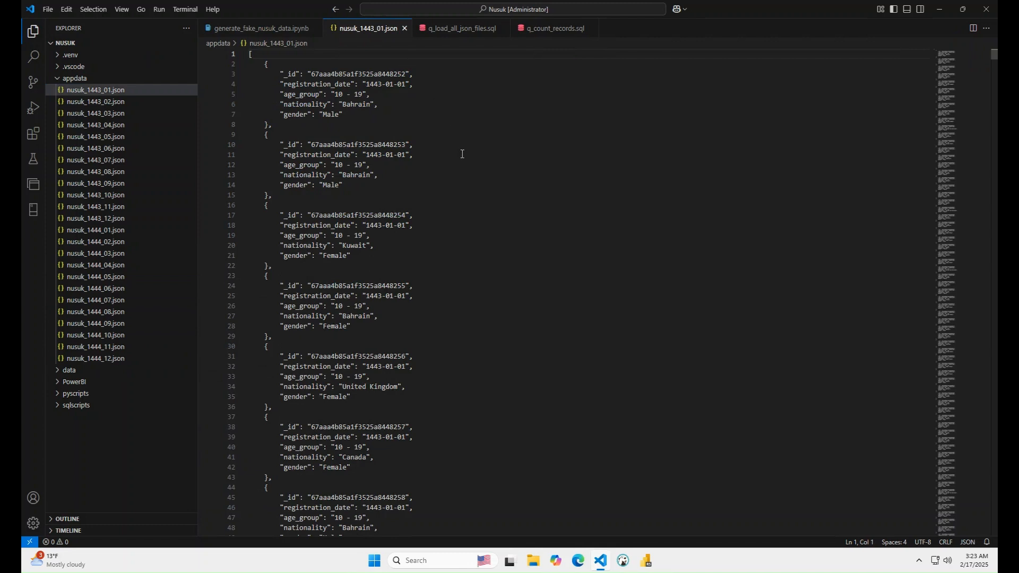
drag(388, 111, 192, 74)
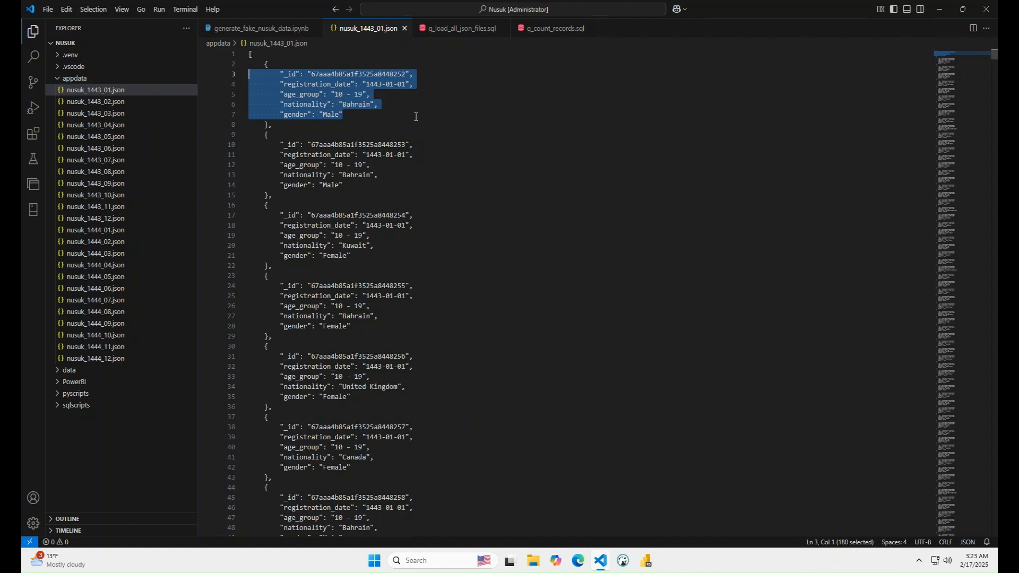
Step: Read through the q_load_all_json_files.sql script from its variable declarations to its end
click(443, 32)
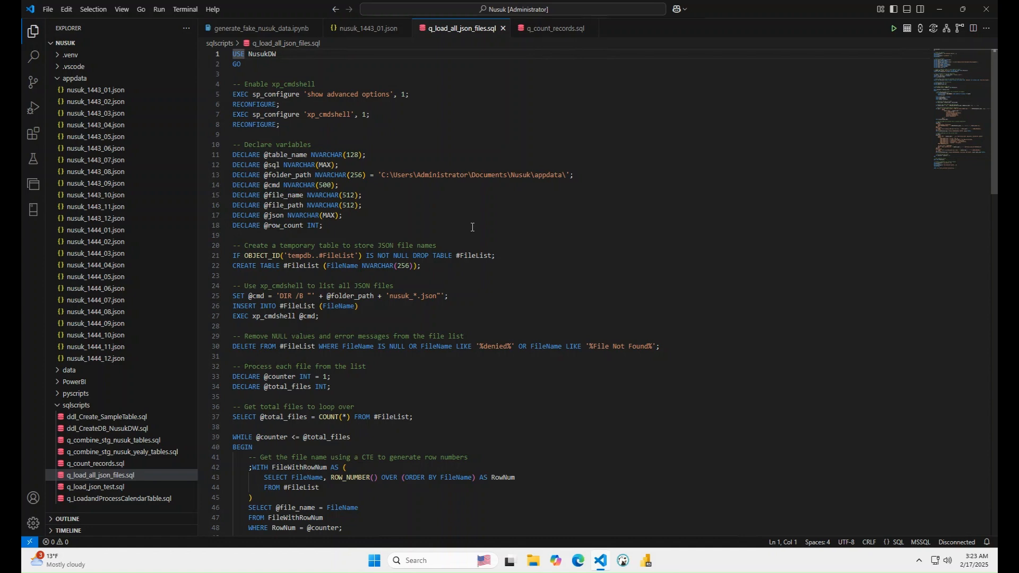
scroll(471, 228, down, 5)
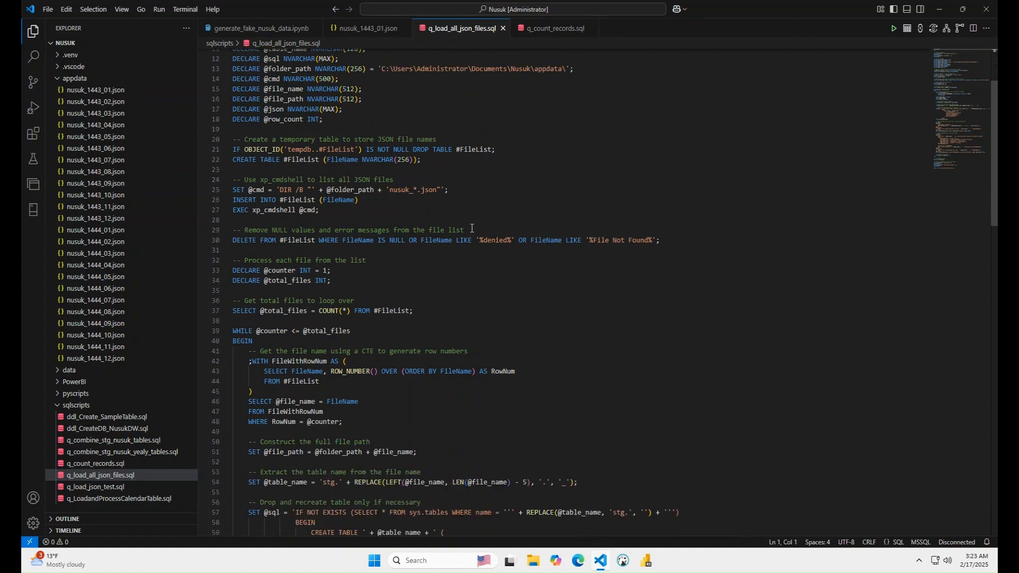
scroll(470, 228, down, 3)
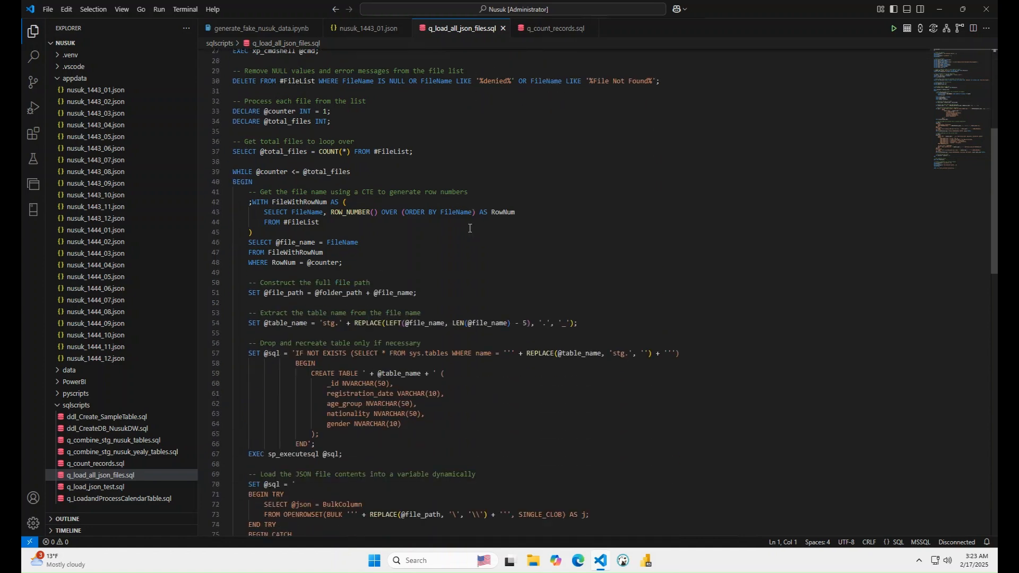
scroll(470, 228, down, 10)
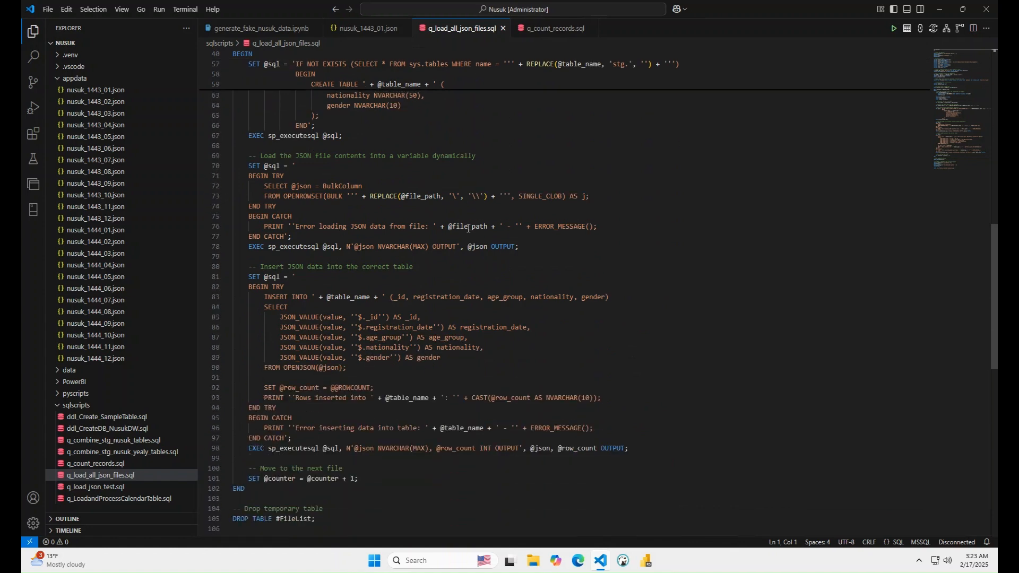
scroll(468, 227, down, 5)
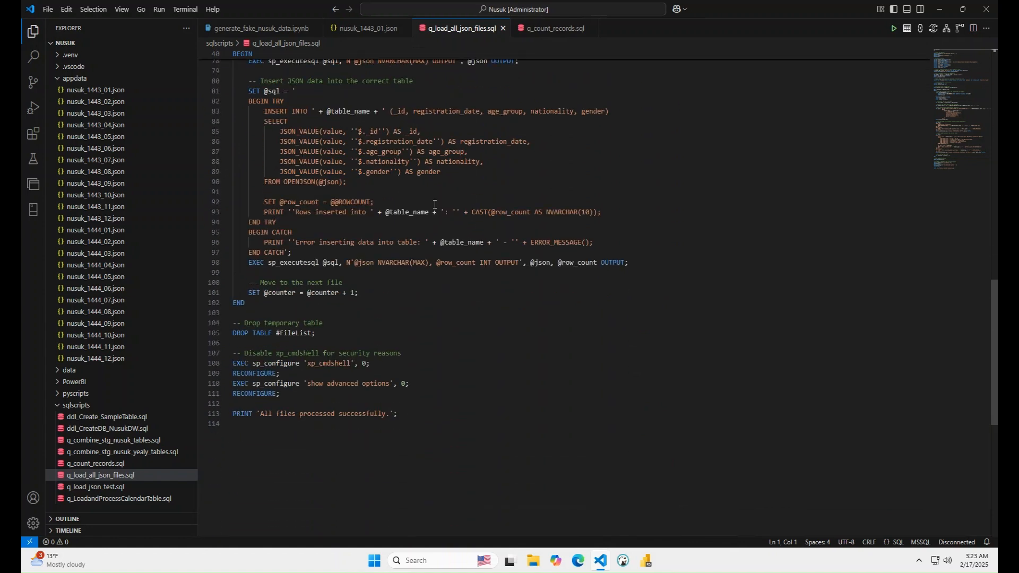
Step: Run only the staging-table row count query, lines 1 to 24 of q_count_records.sql, using the NusukDW connection profile
click(537, 30)
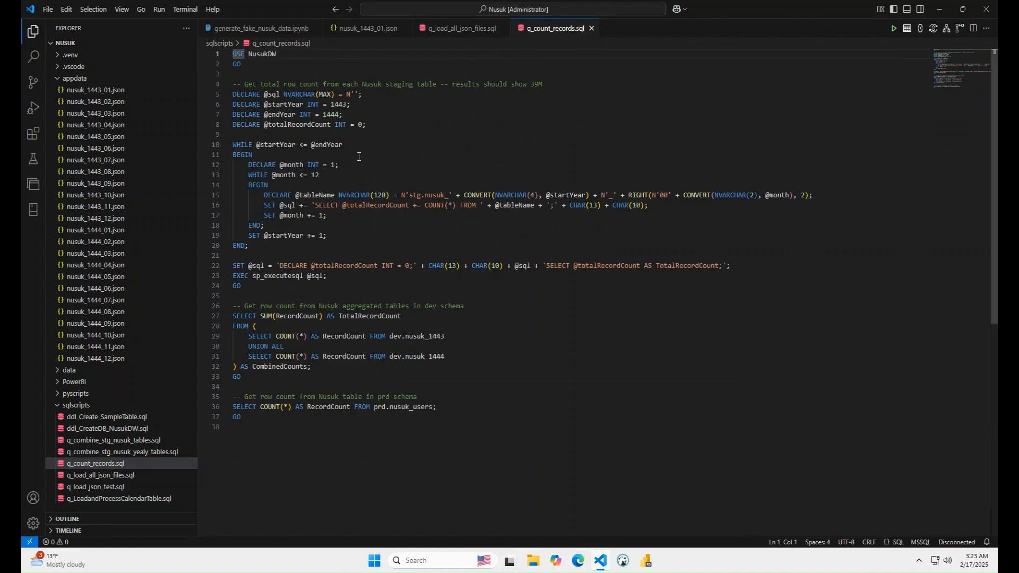
shift+click(267, 287)
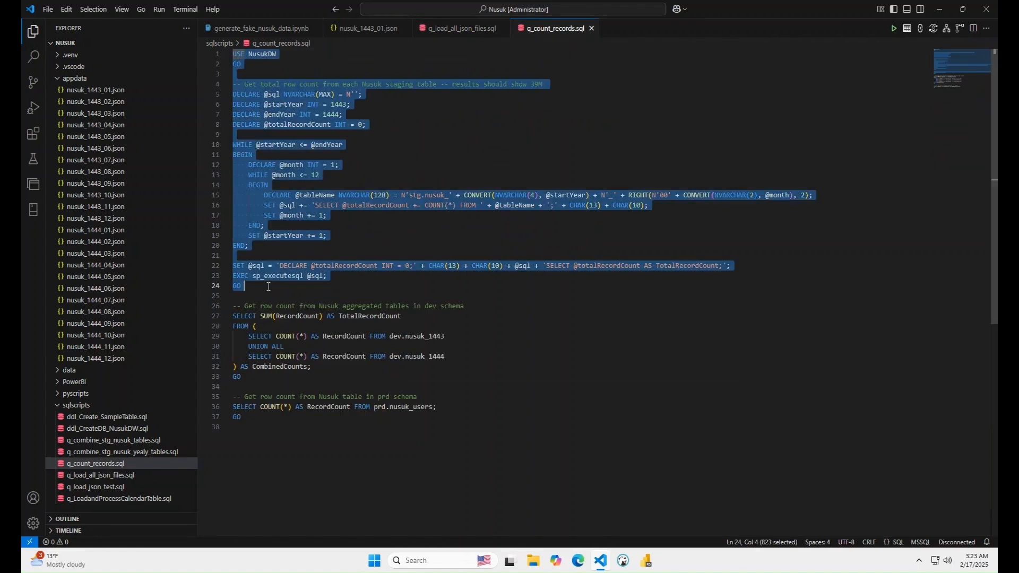
click(895, 30)
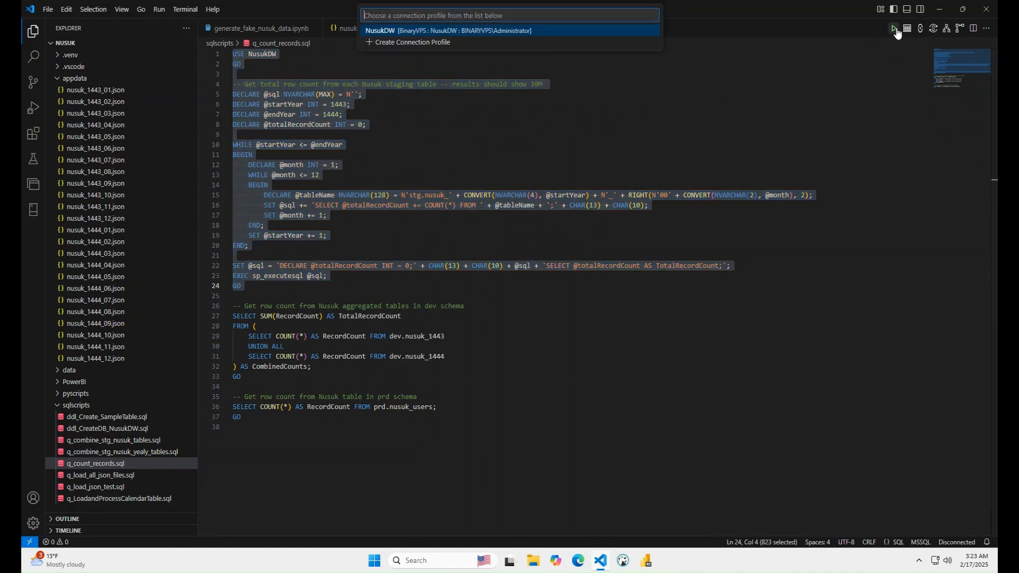
click(459, 31)
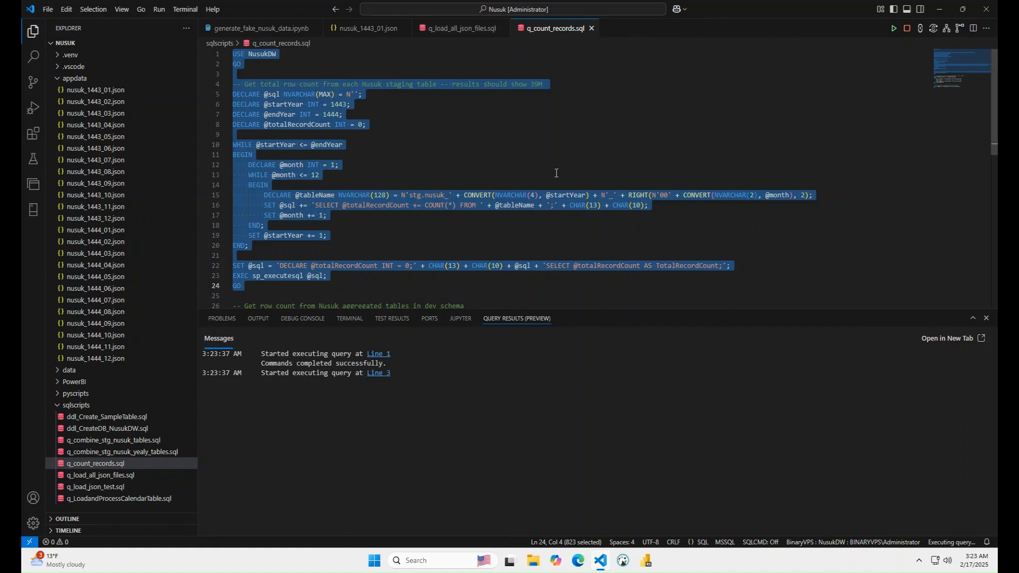
scroll(556, 173, down, 3)
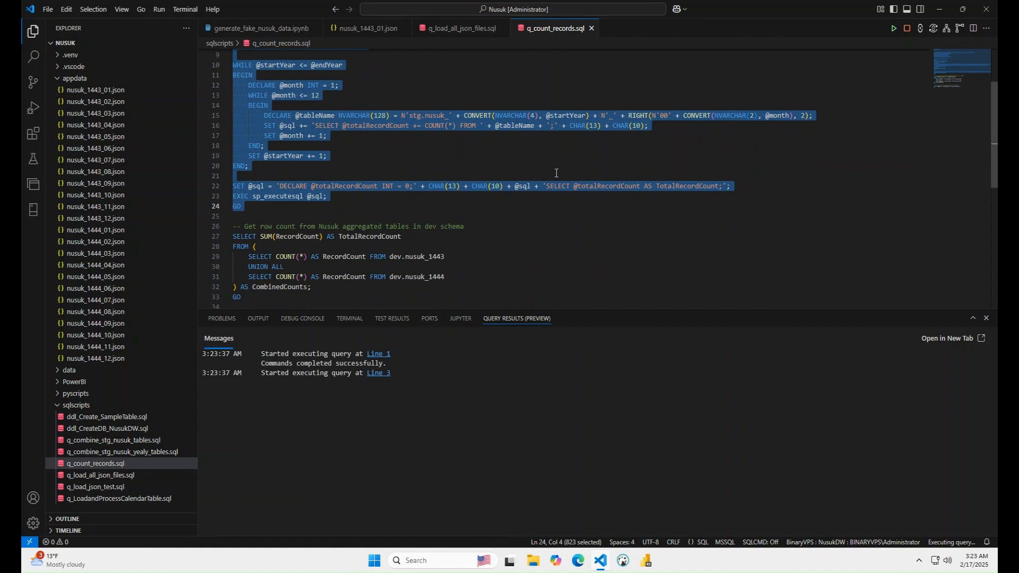
scroll(556, 172, down, 2)
scroll(556, 173, down, 1)
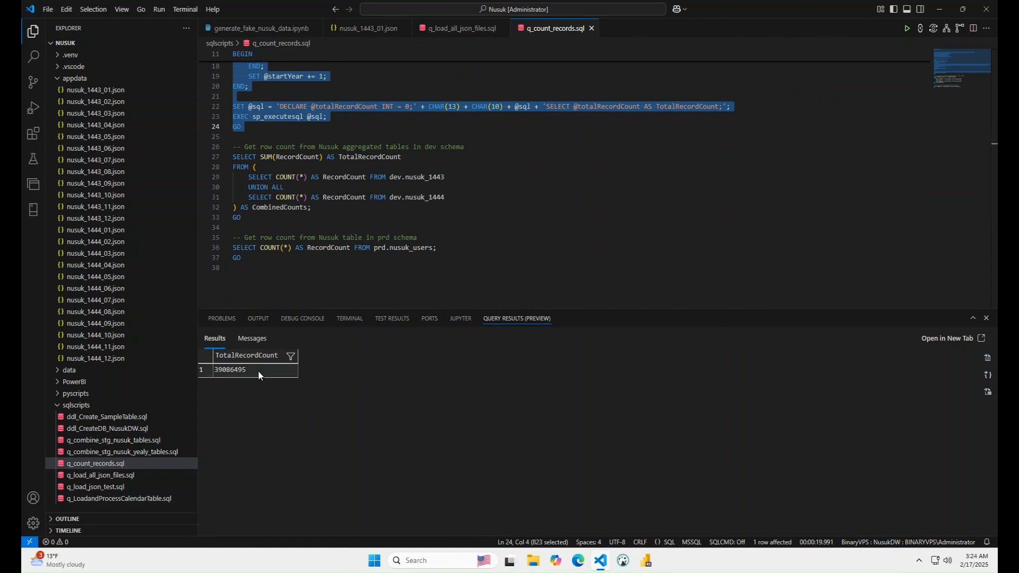
click(258, 371)
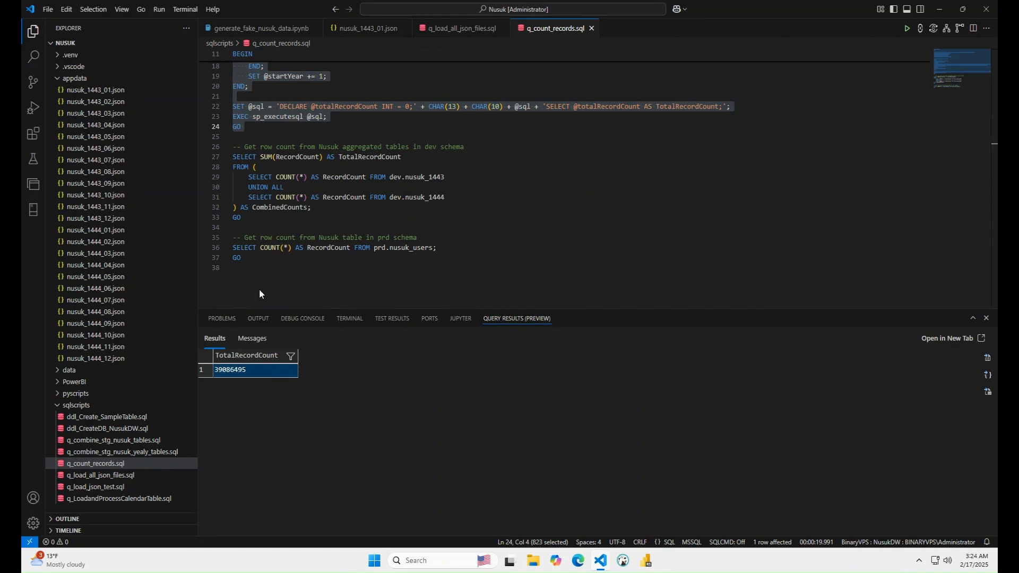
Step: Run only the query that sums the row counts of dev.nusuk_1443 and dev.nusuk_1444
click(236, 147)
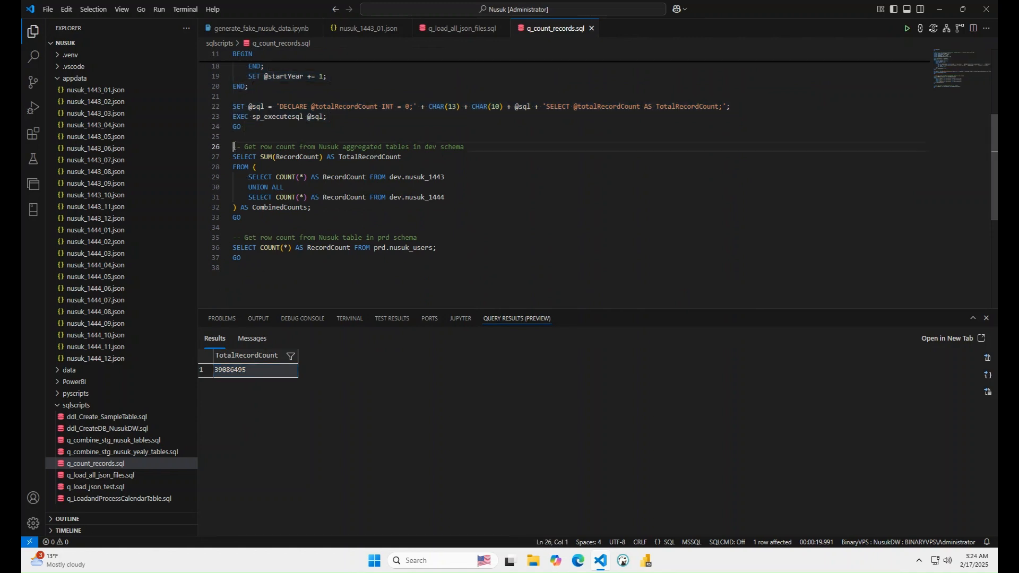
shift+click(265, 223)
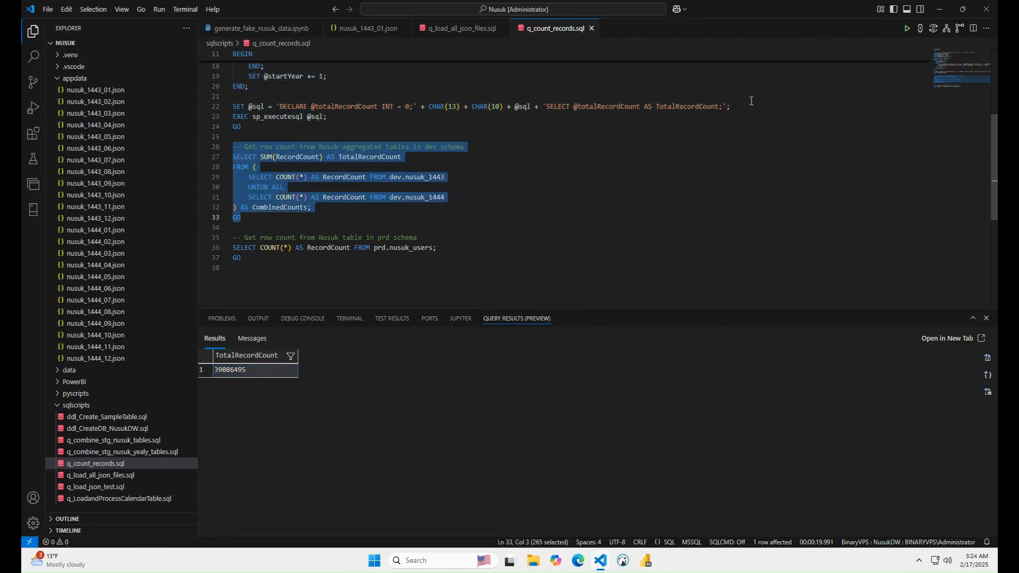
click(906, 28)
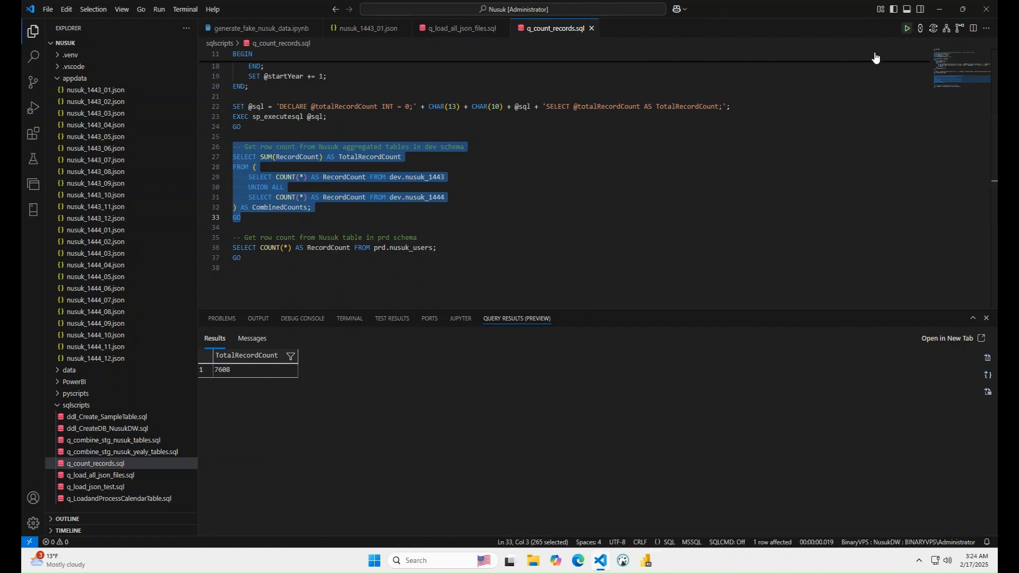
Step: Run only the row count query on the prd.nusuk_users table
click(234, 237)
shift+click(245, 258)
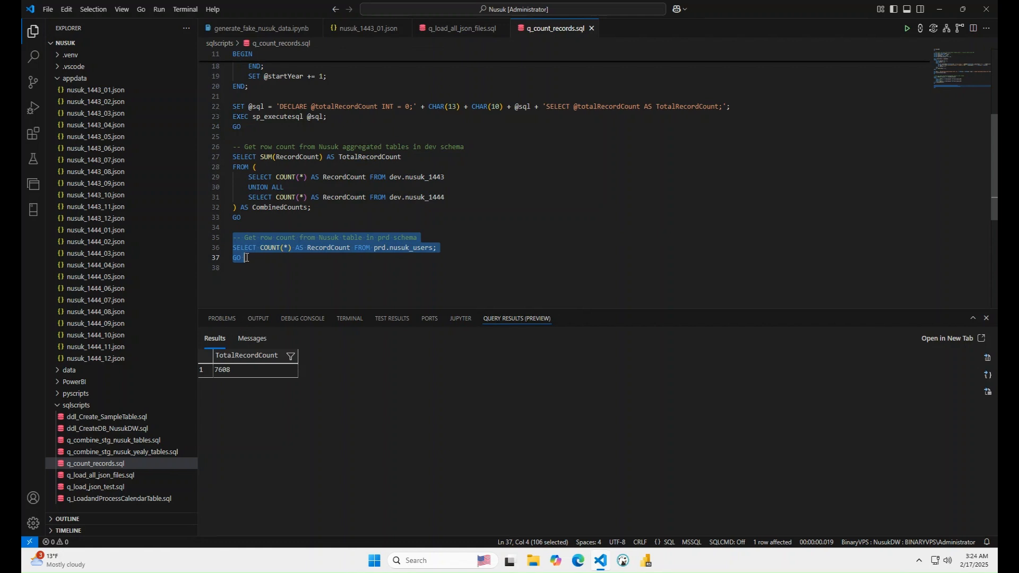
click(906, 29)
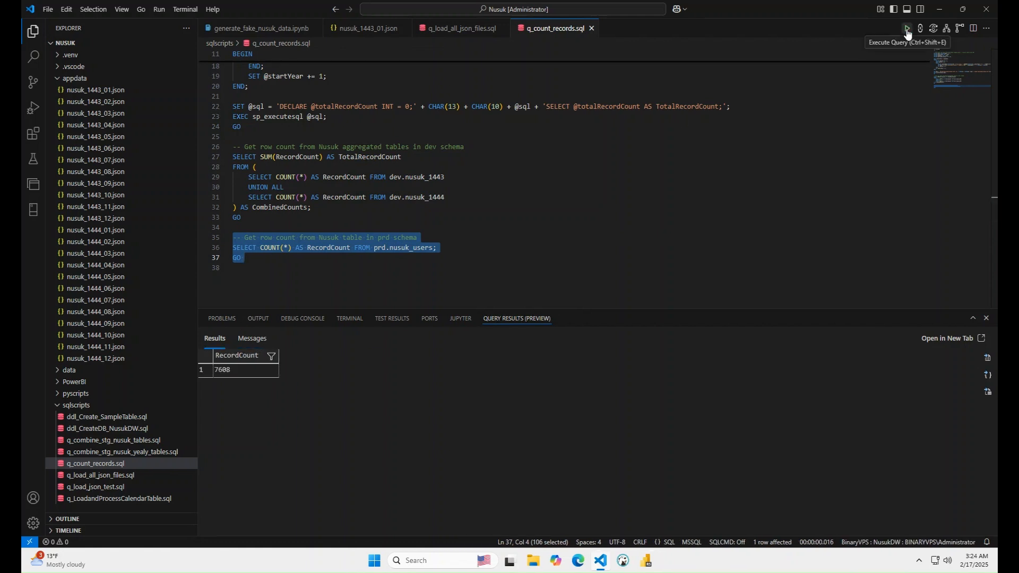
Step: List the NusukDW database tables and select the top 1000 rows of prd.nusuk_users and of ref.calendar
click(33, 210)
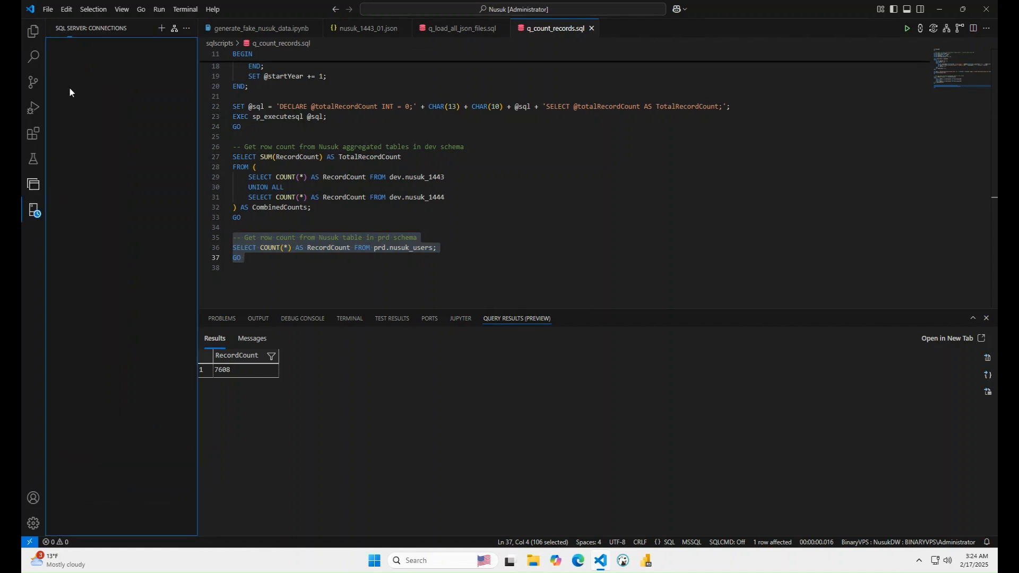
click(60, 56)
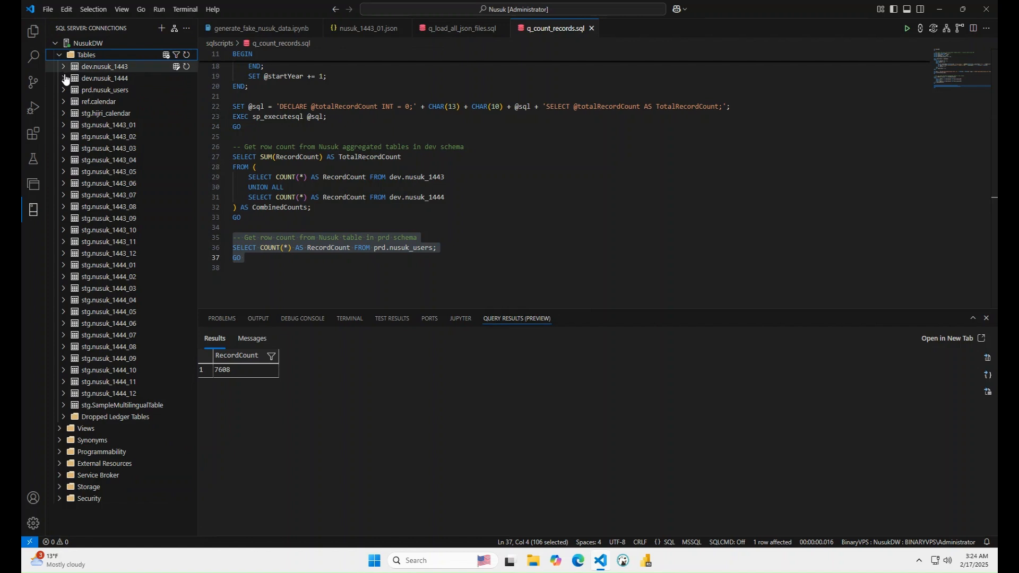
right_click(101, 91)
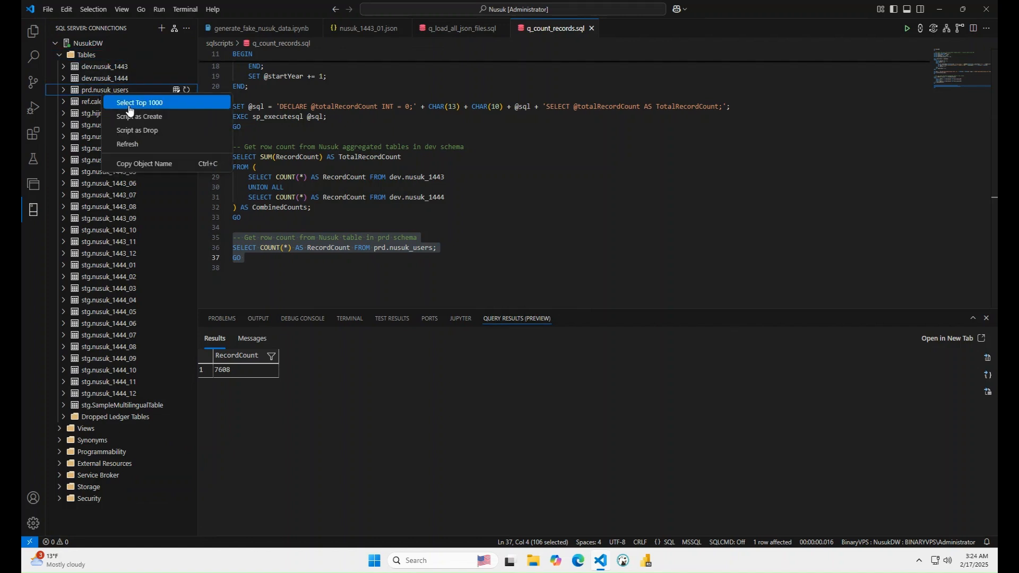
click(129, 104)
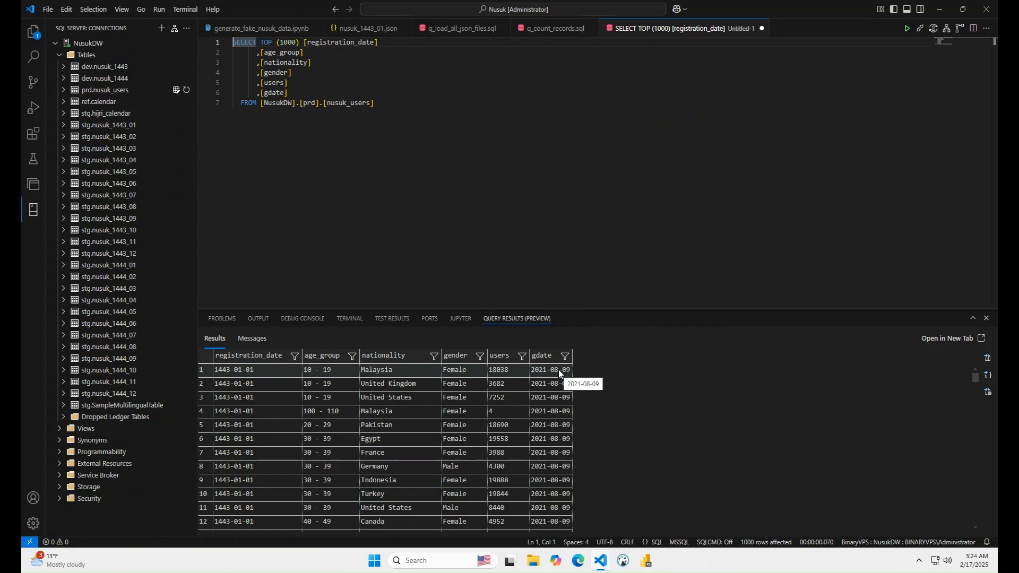
right_click(93, 103)
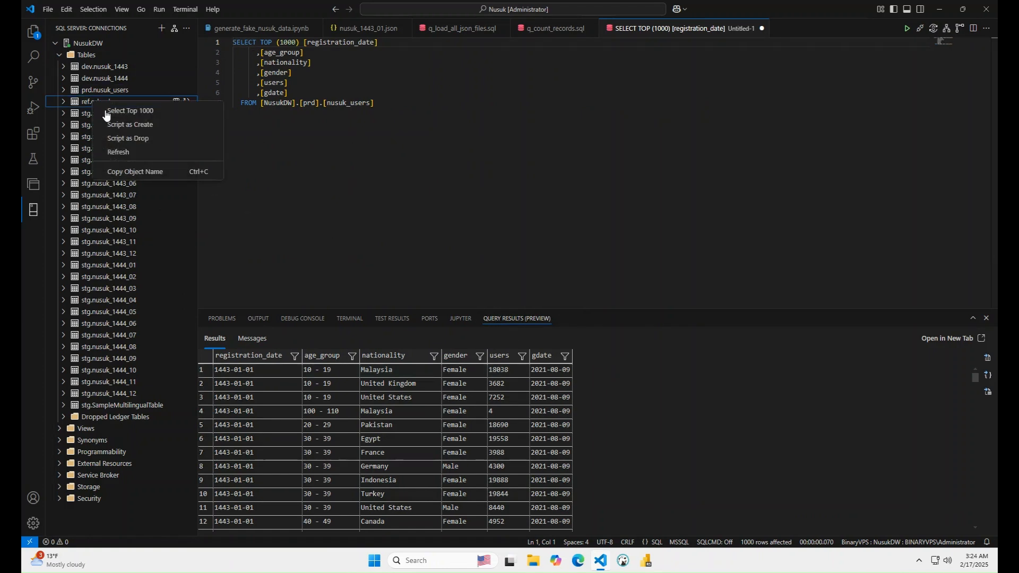
click(110, 115)
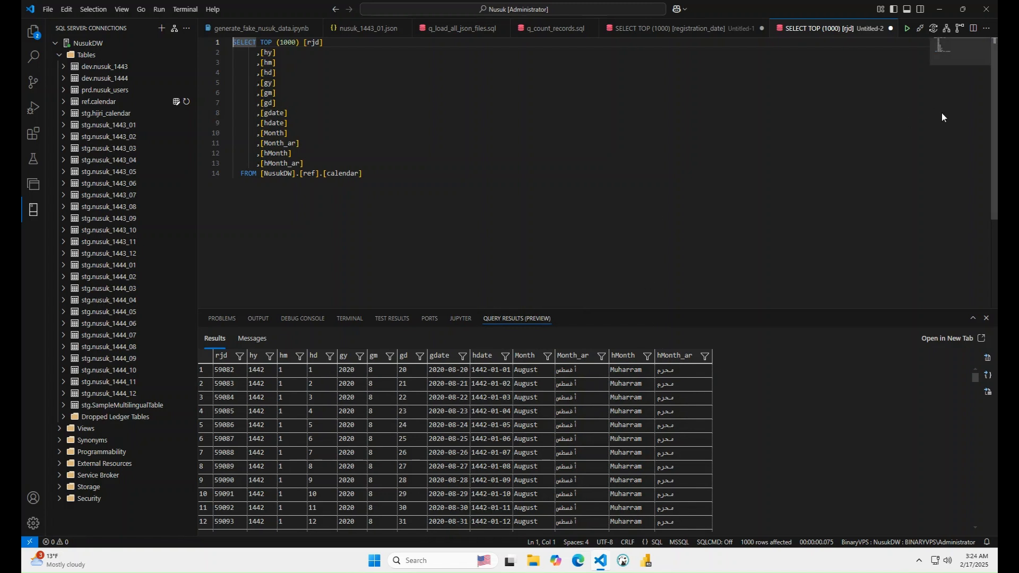
Step: Switch to the Nusuk Users V1 report in Power BI Desktop and view the Calendar and NusukUsers table data and their model relationship
click(940, 9)
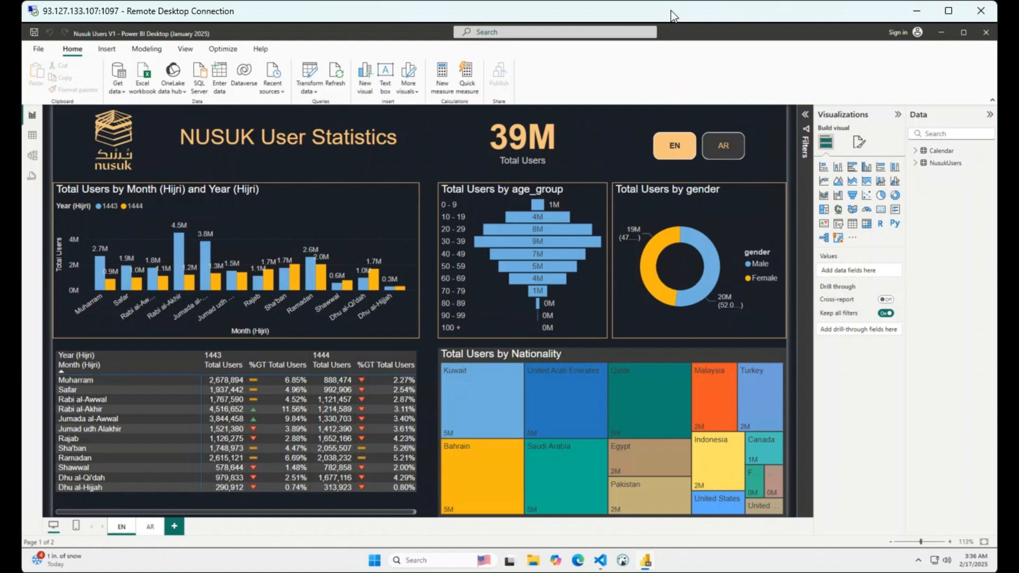
double_click(670, 11)
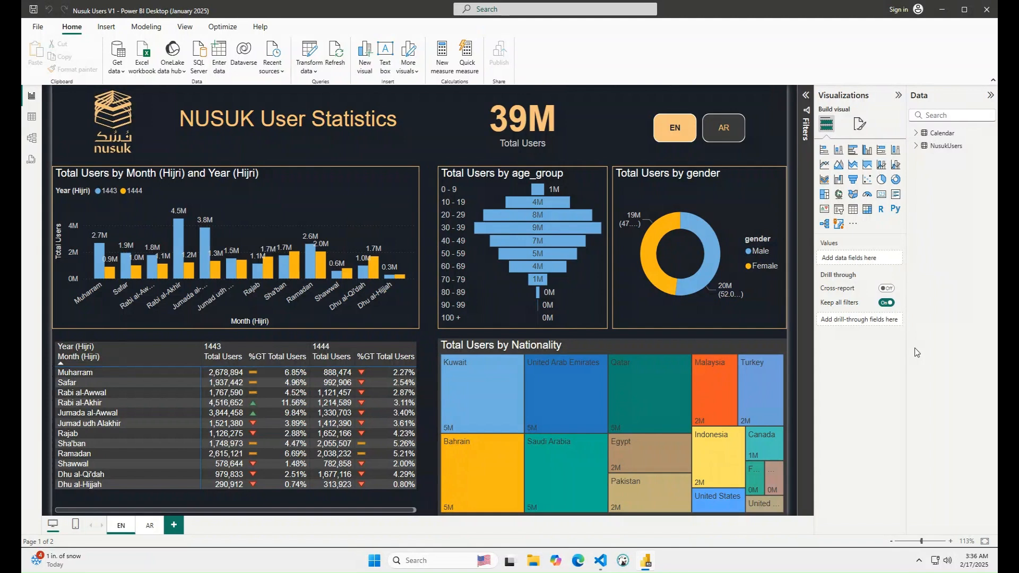
click(31, 117)
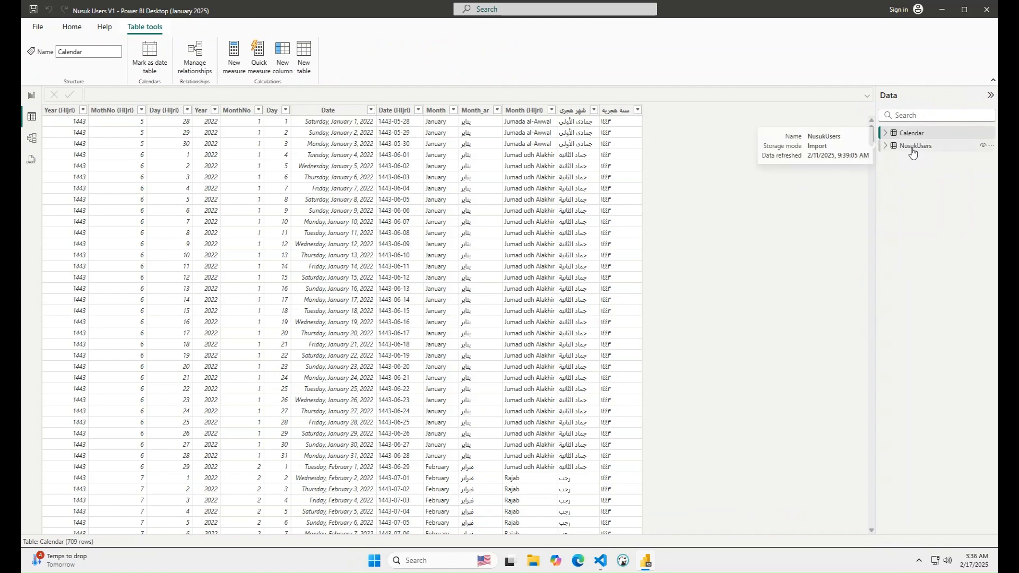
click(912, 152)
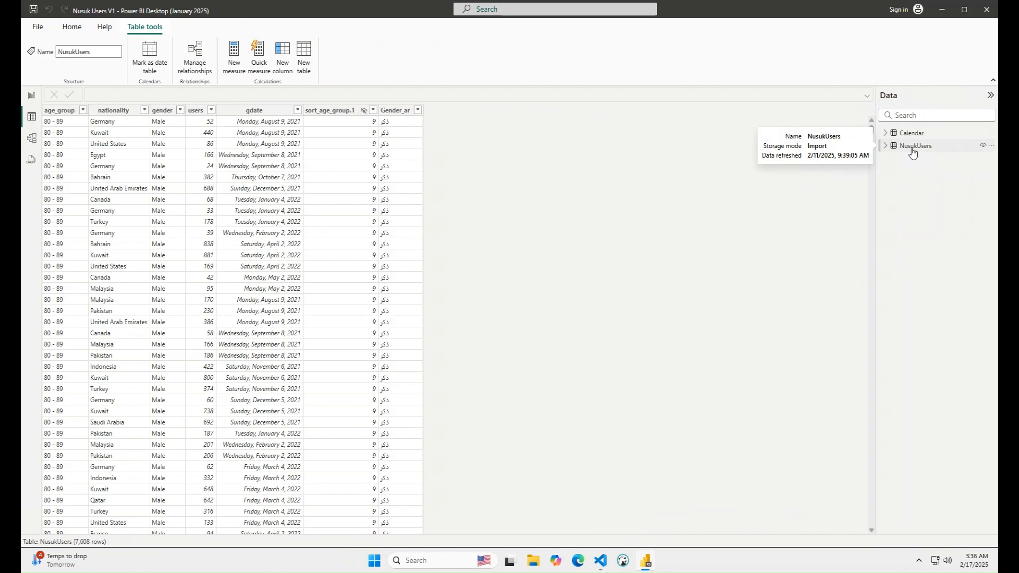
click(31, 142)
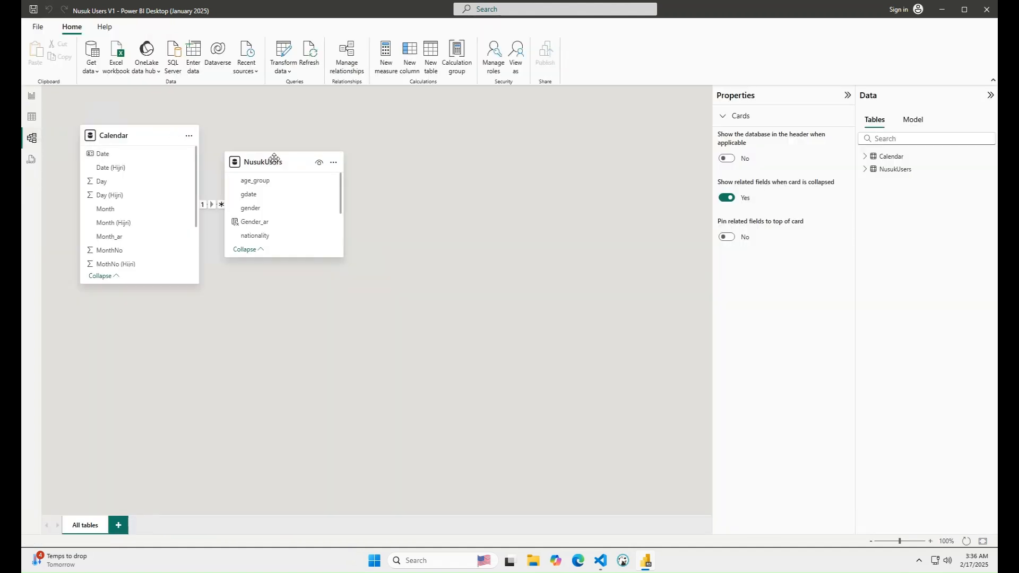
Step: Move the NusukUsers table away from Calendar in the model diagram and display the properties of their relationship
drag(276, 163, 318, 156)
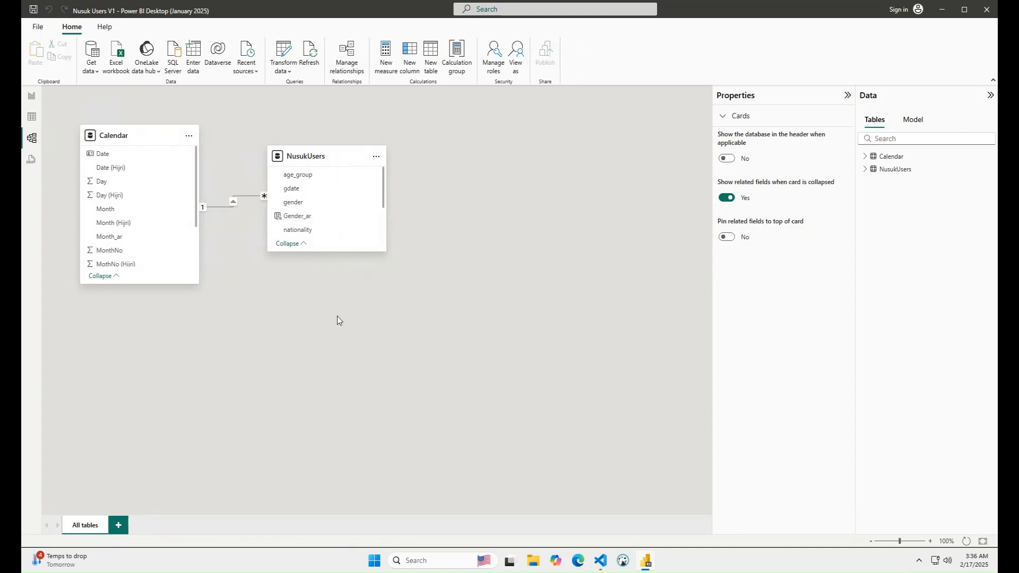
click(243, 195)
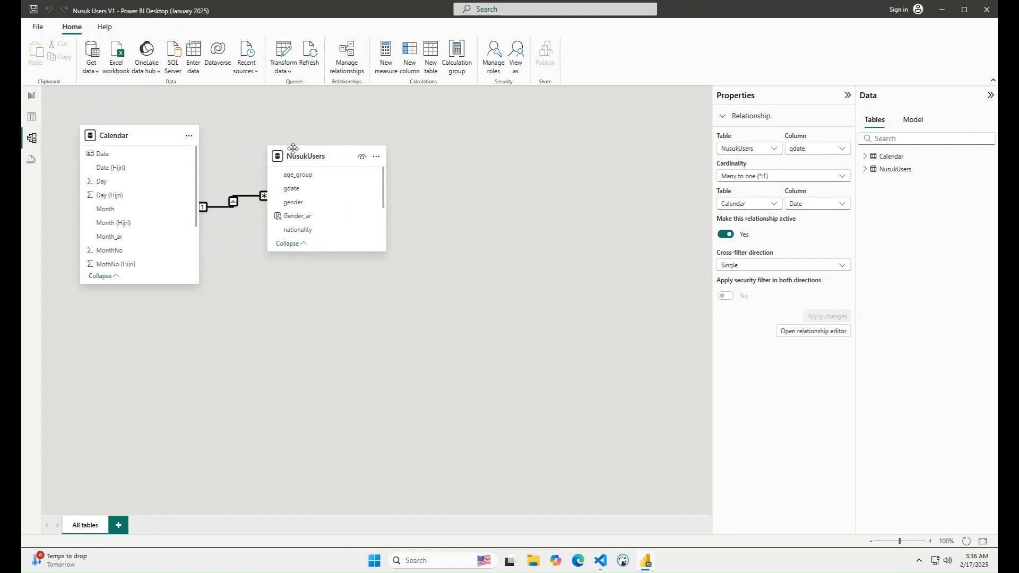
Step: Inspect the NusukUsers query's Source step and its SQL Server connection settings in the Power Query Editor without changing them
click(288, 70)
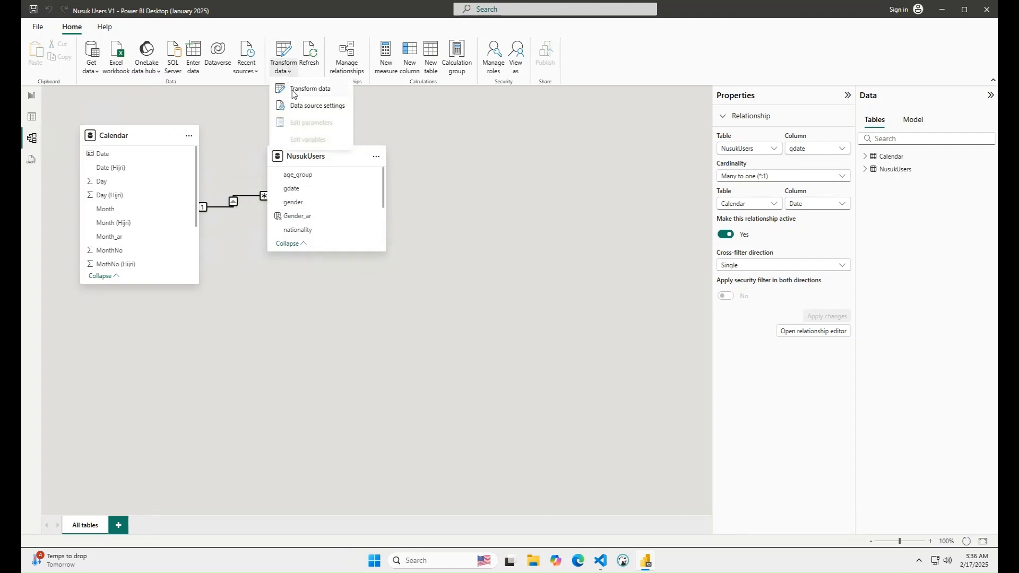
click(292, 88)
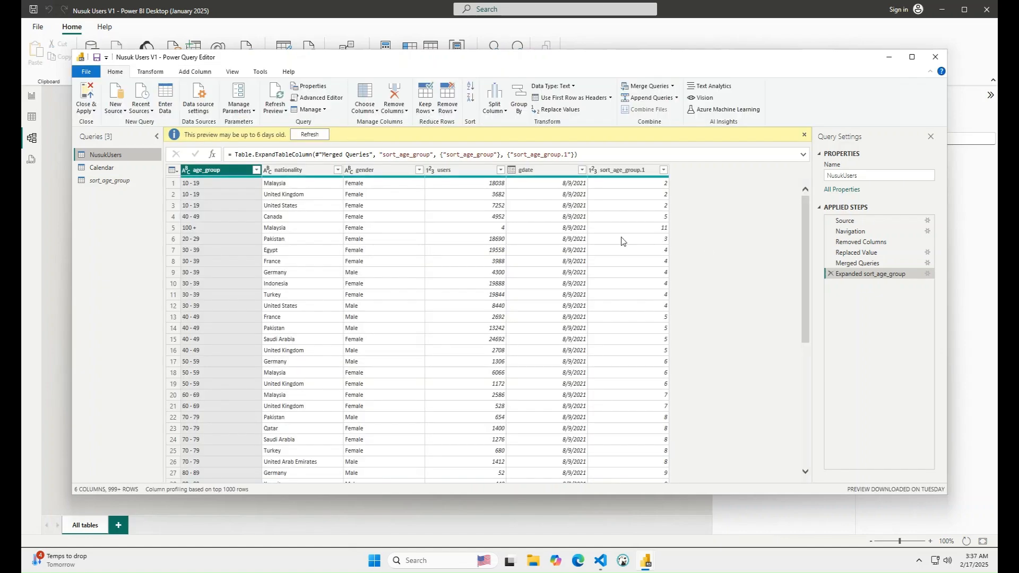
click(852, 222)
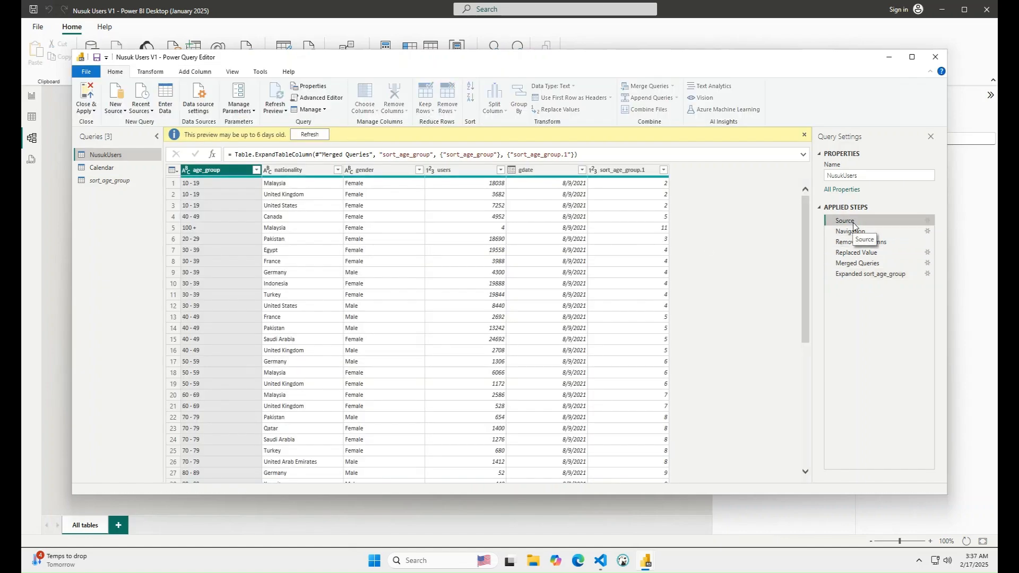
click(928, 220)
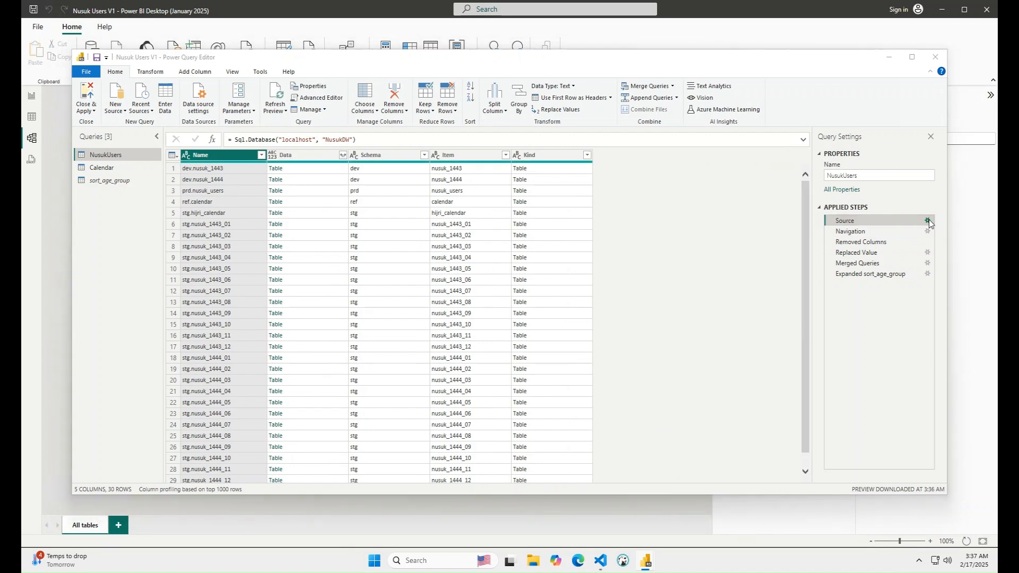
click(928, 221)
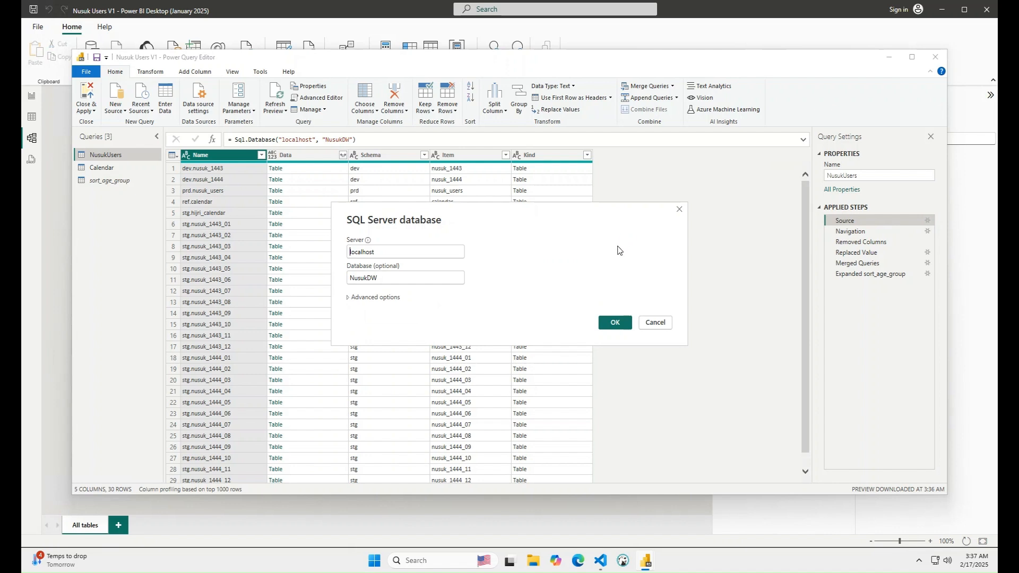
click(647, 323)
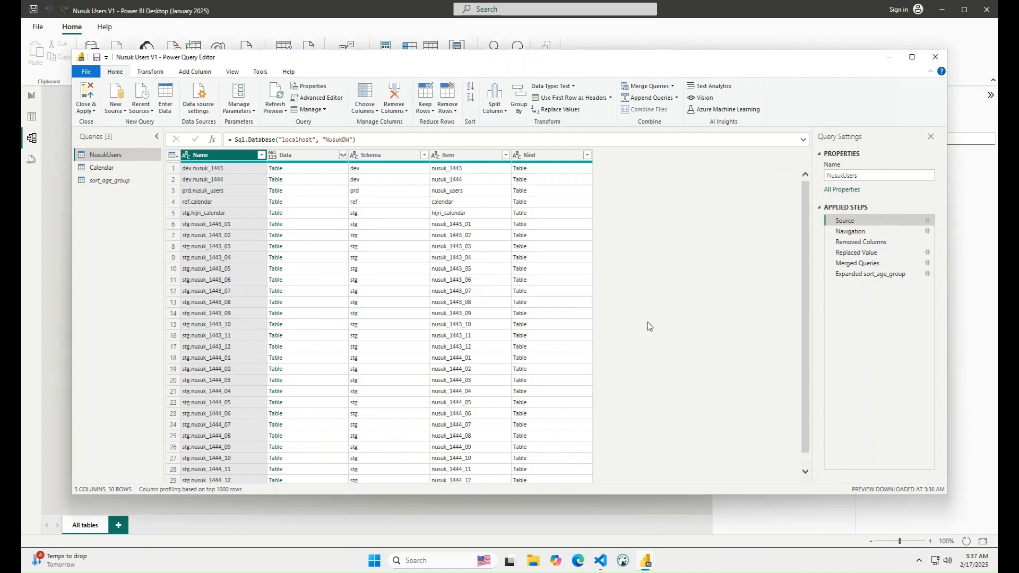
Step: Inspect the Calendar query's SQL Server source settings without changing them, and close the Power Query Editor
click(96, 168)
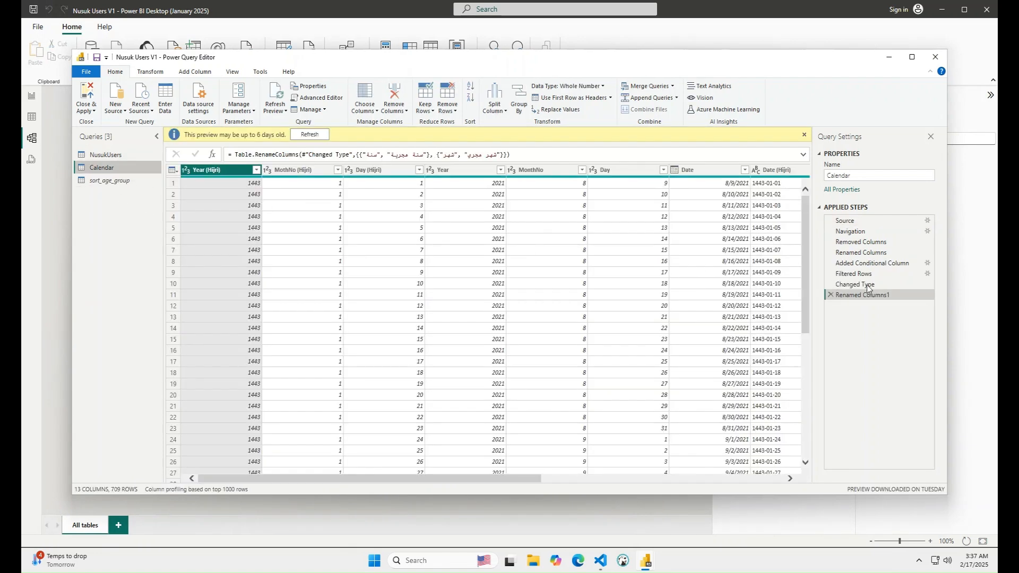
click(873, 219)
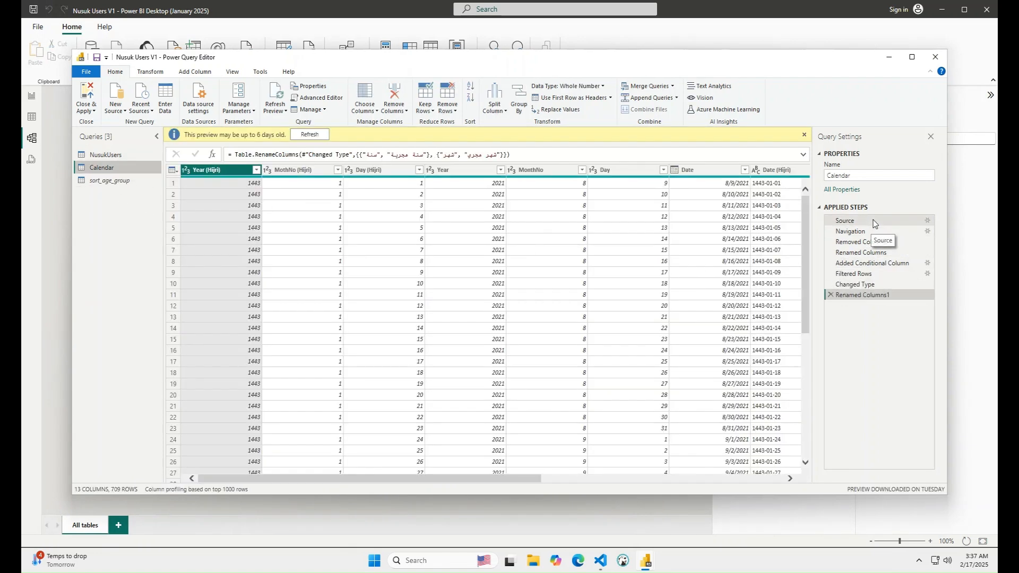
click(927, 220)
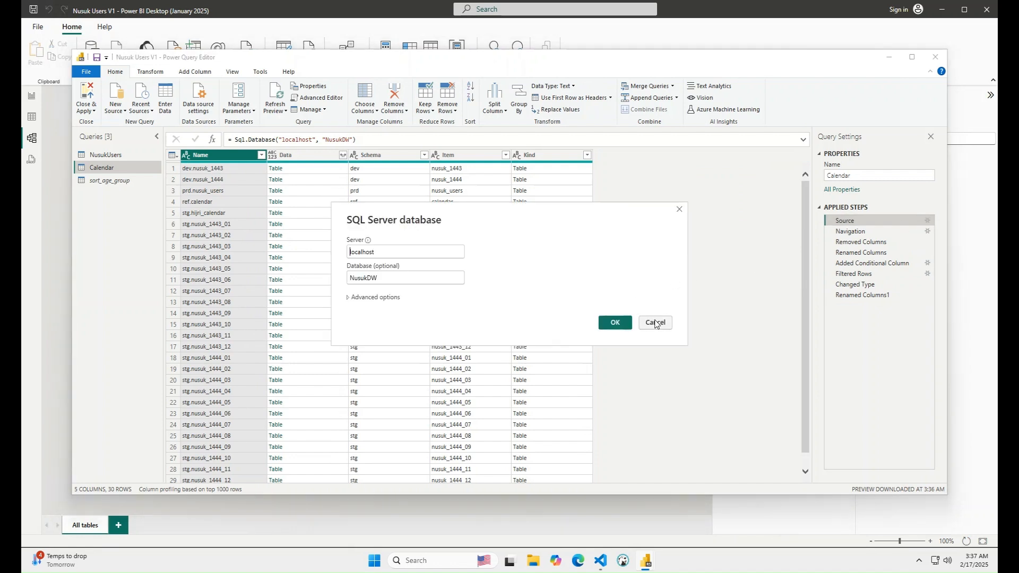
click(655, 322)
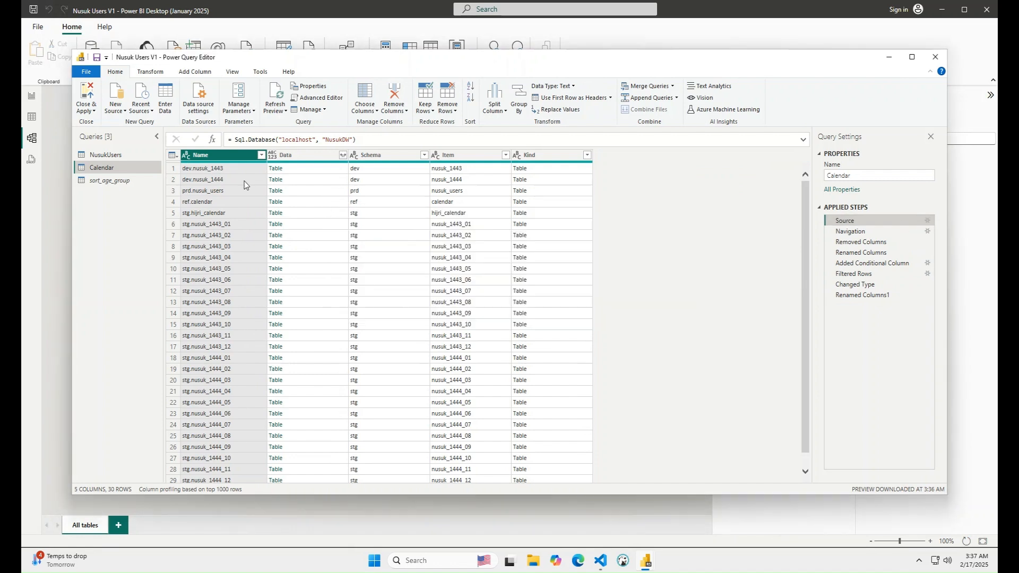
click(86, 110)
click(97, 145)
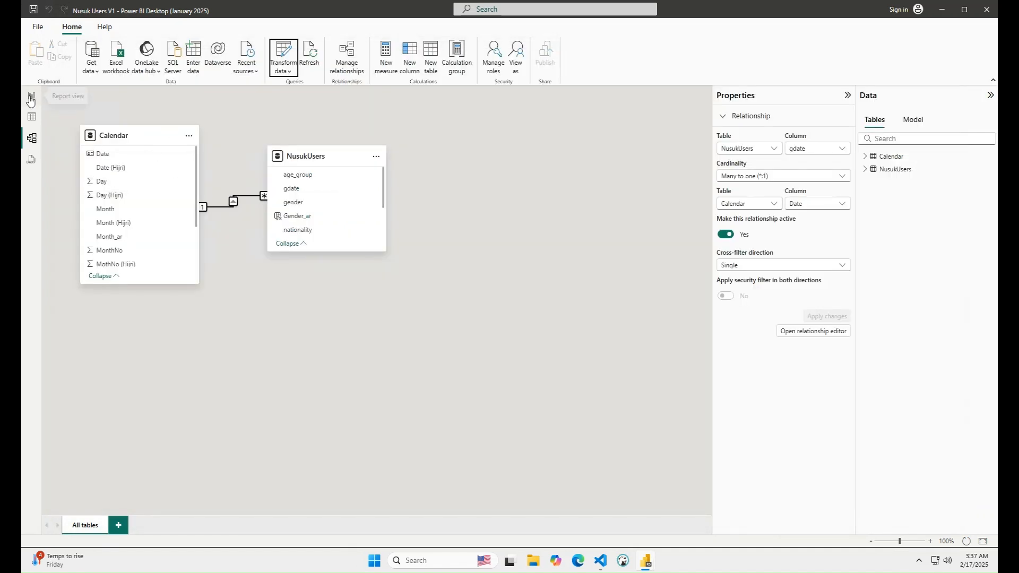
Step: View the English report page, cross-filtering its visuals by Hijri year 1443 and by 1444, and clear the filter
click(31, 99)
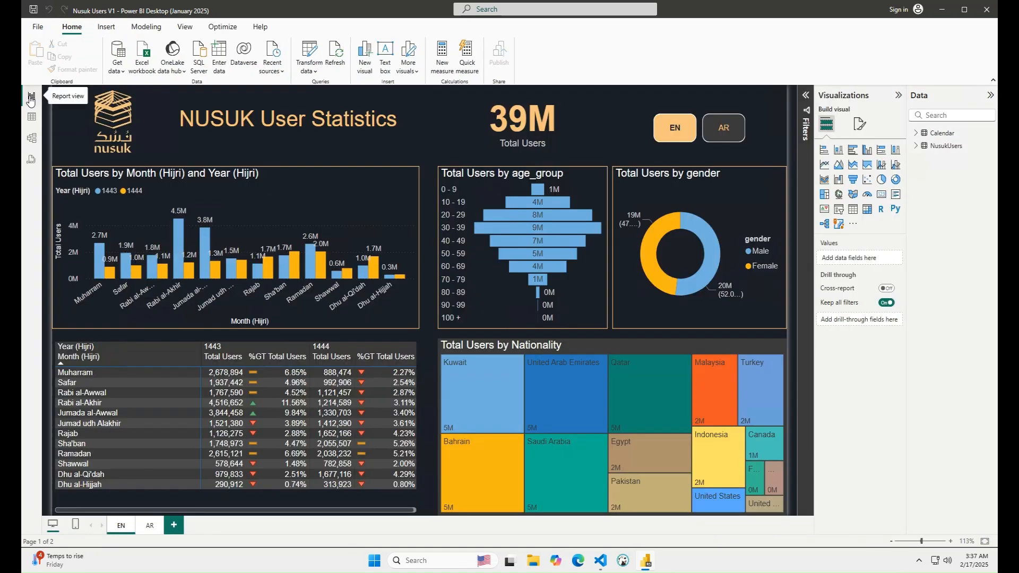
click(109, 192)
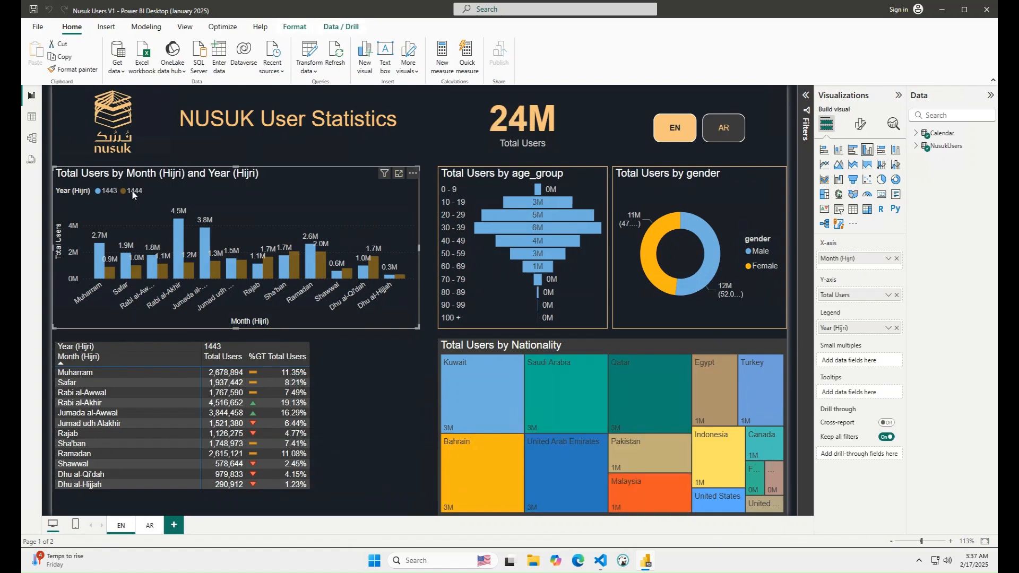
click(133, 192)
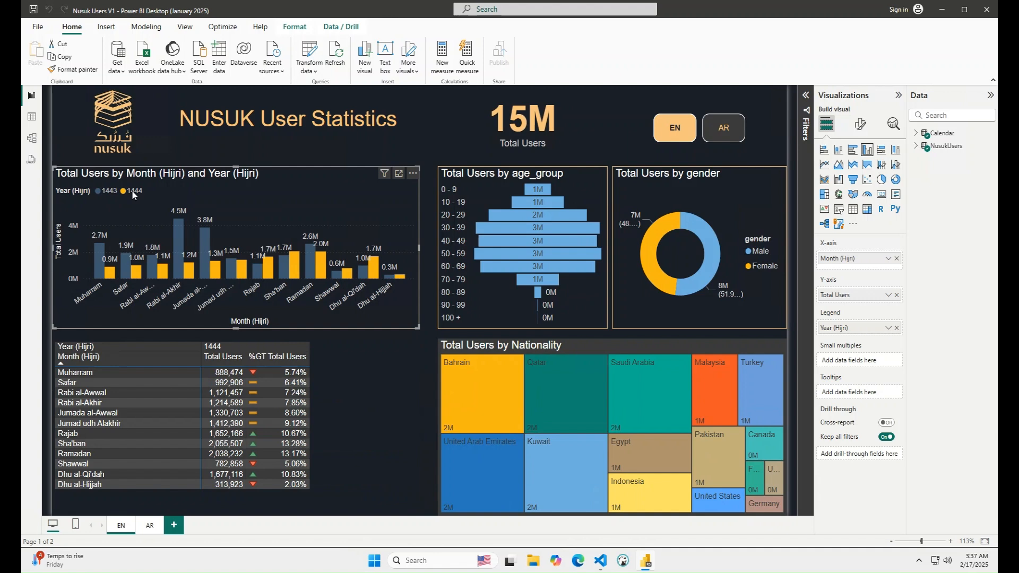
click(133, 193)
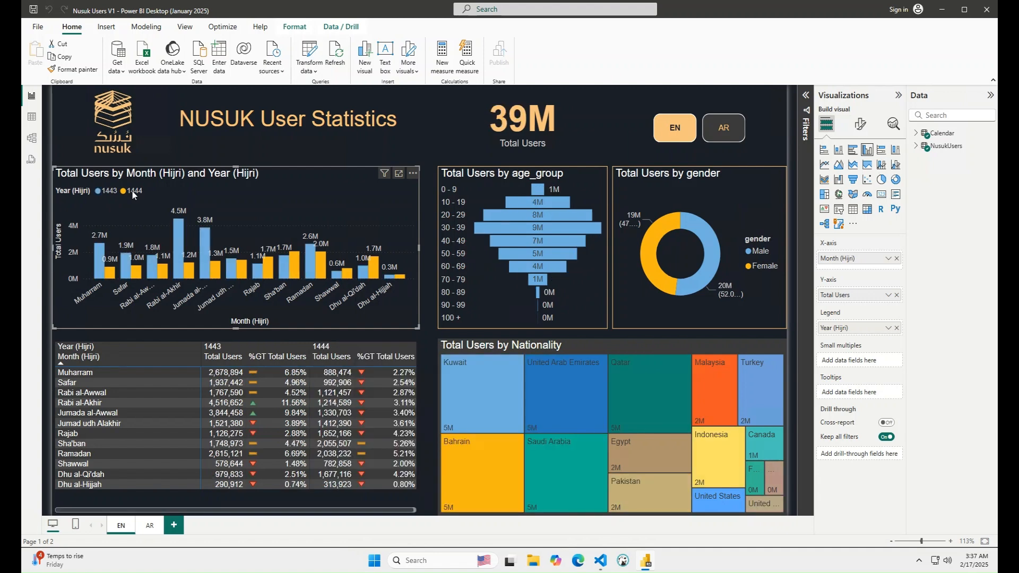
Step: On the Arabic report page, widen the matrix's 1443 percentage column and slightly narrow its Hijri month column
click(150, 526)
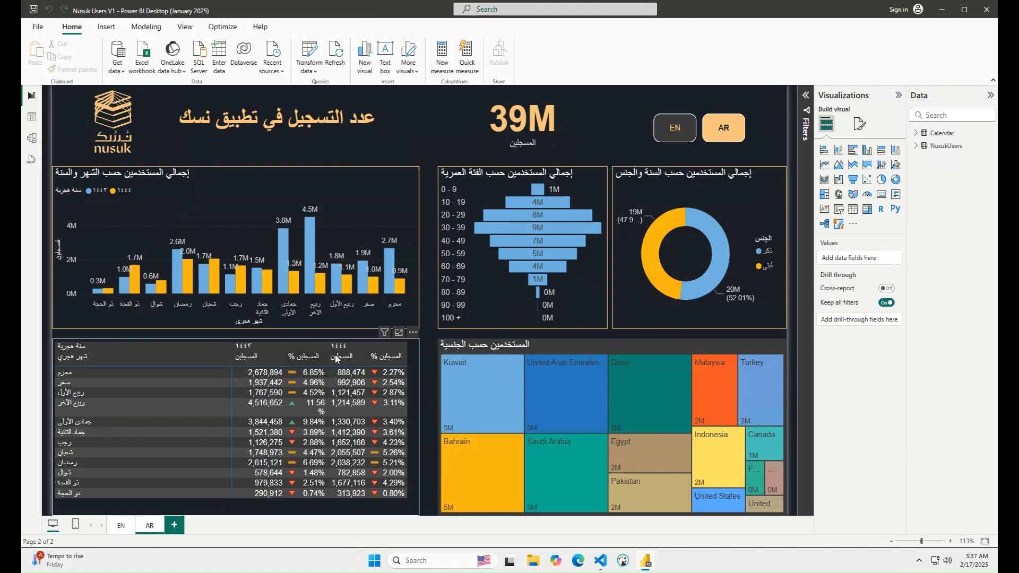
drag(327, 356, 330, 355)
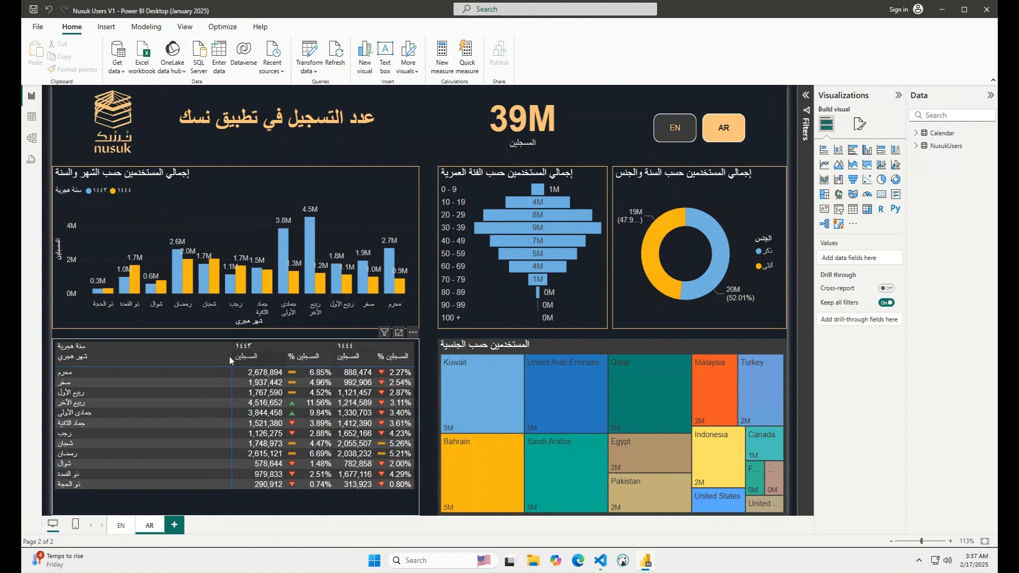
drag(231, 355, 222, 356)
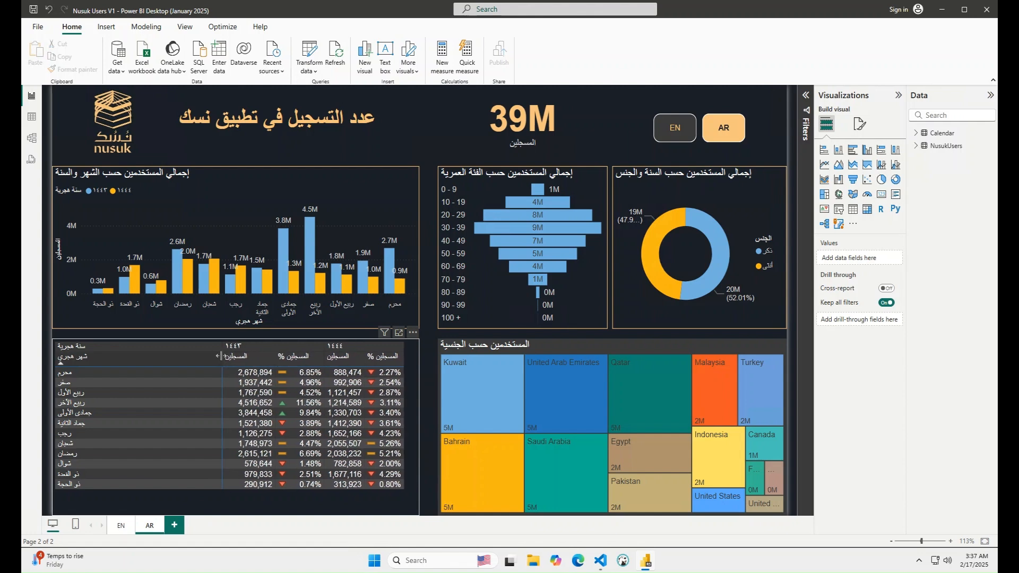
click(282, 526)
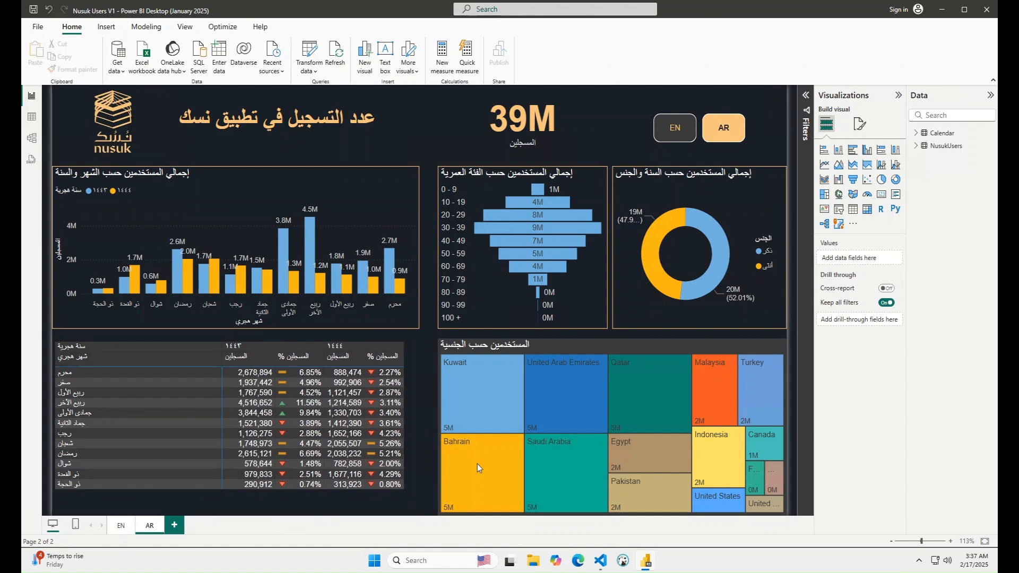
mouse_move(479, 463)
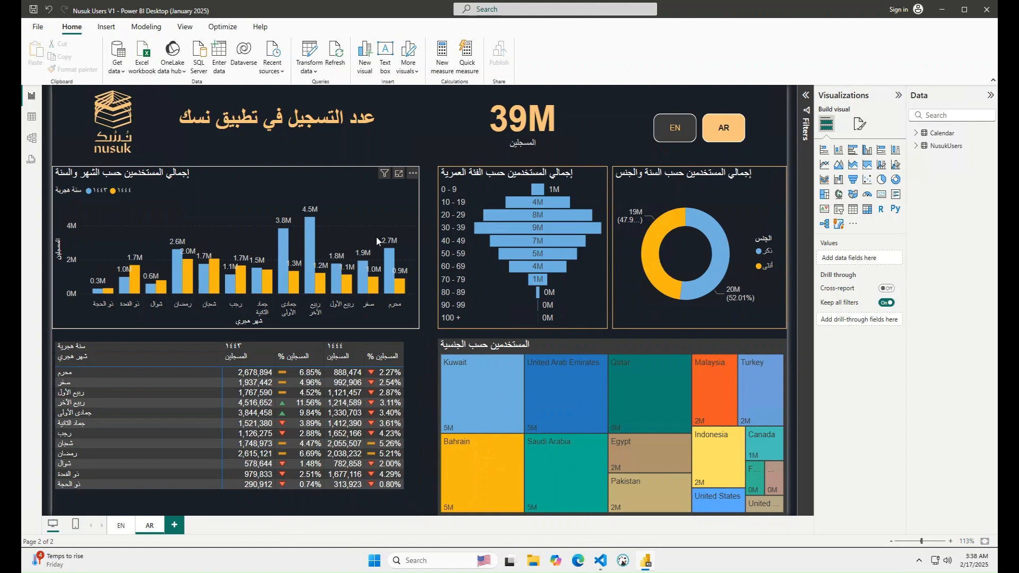
Step: Browse to the Nusuk folder on report server binaryvps/Reports as the save location for Nusuk Users V1, and cancel without saving
click(37, 28)
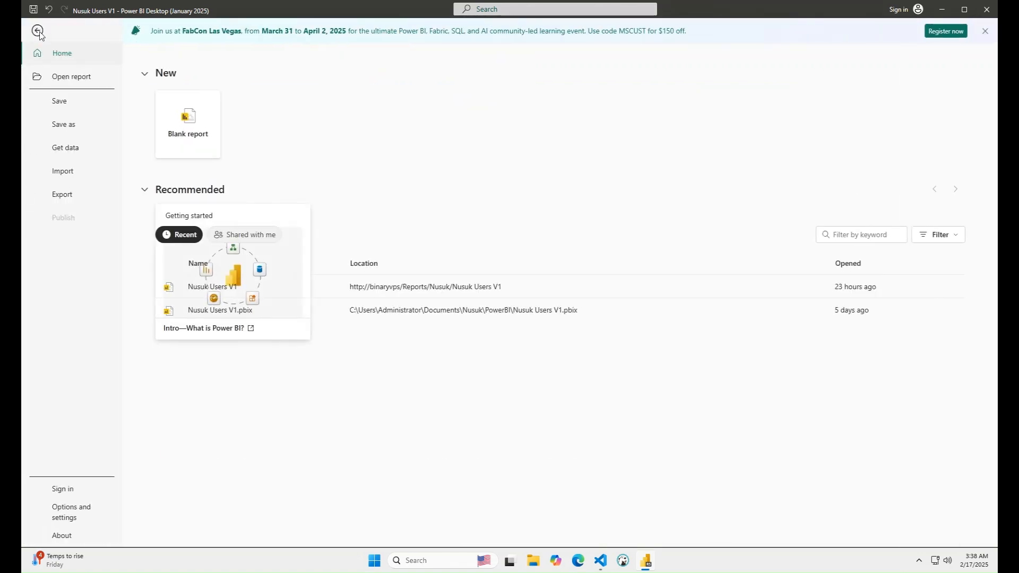
click(66, 127)
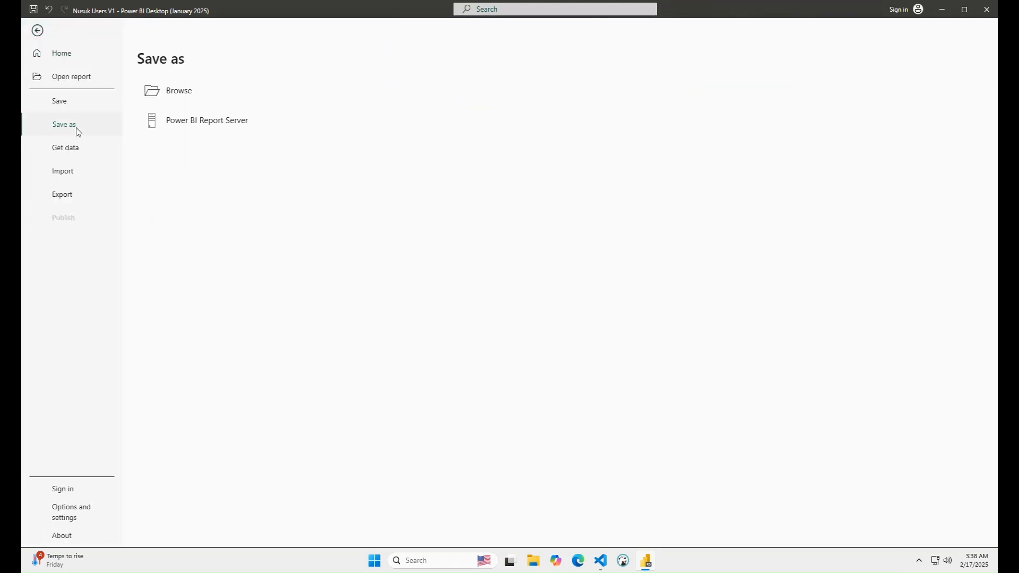
click(205, 127)
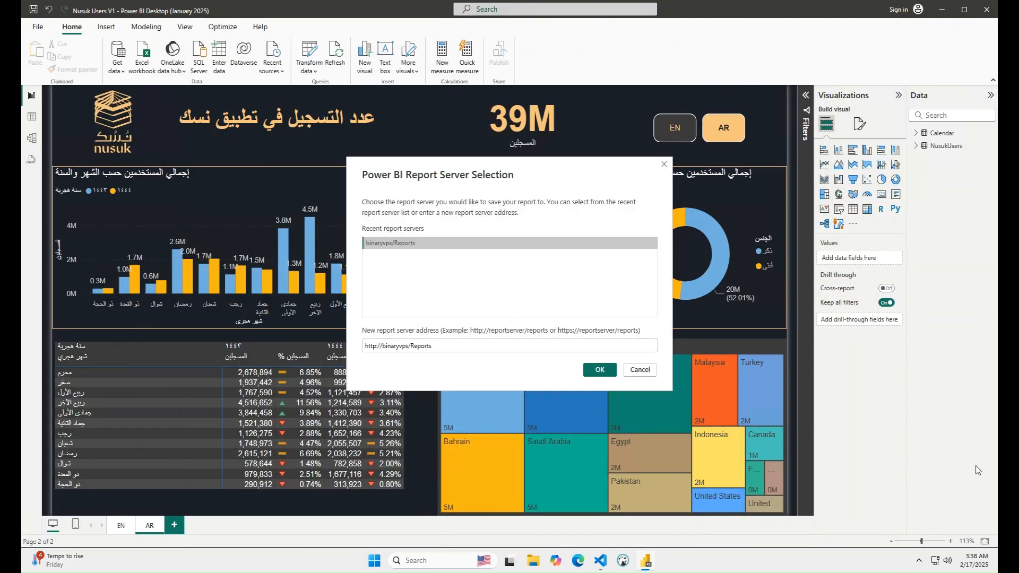
click(590, 369)
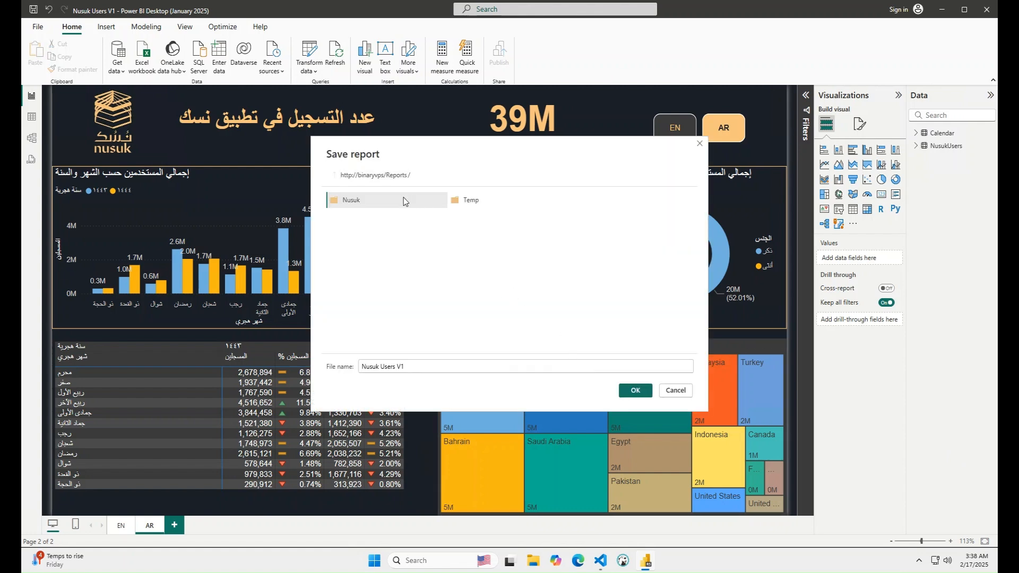
double_click(403, 198)
click(375, 204)
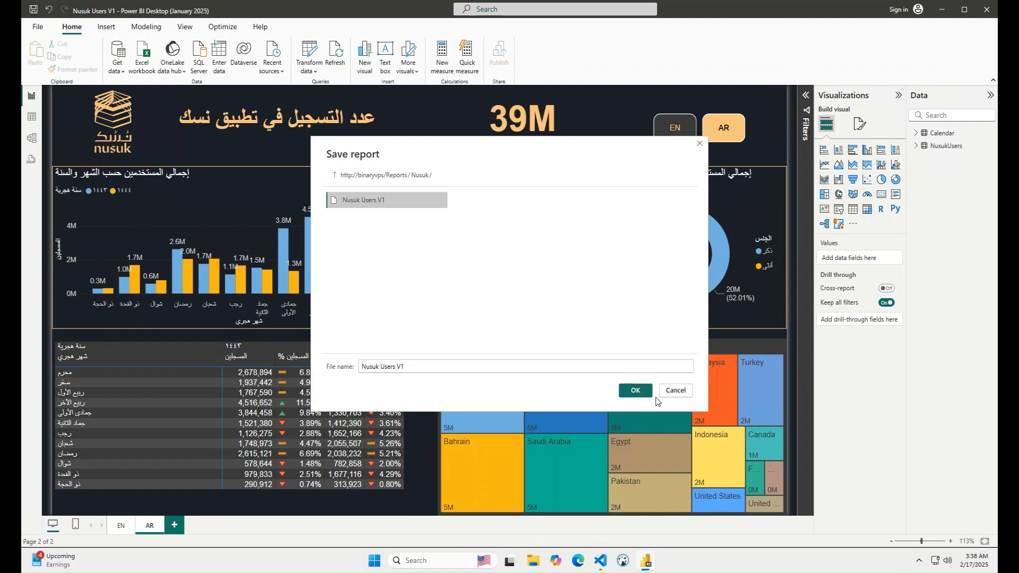
click(677, 390)
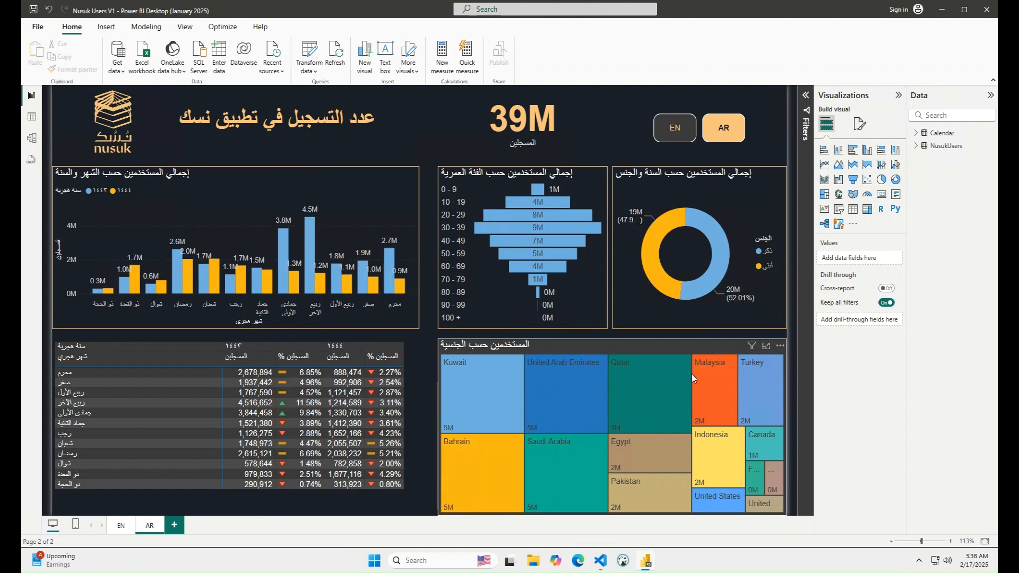
Step: Switch to Microsoft Edge, open Nusuk Users V1 from the Nusuk folder on Power BI Report Server, and view its Arabic page
click(942, 11)
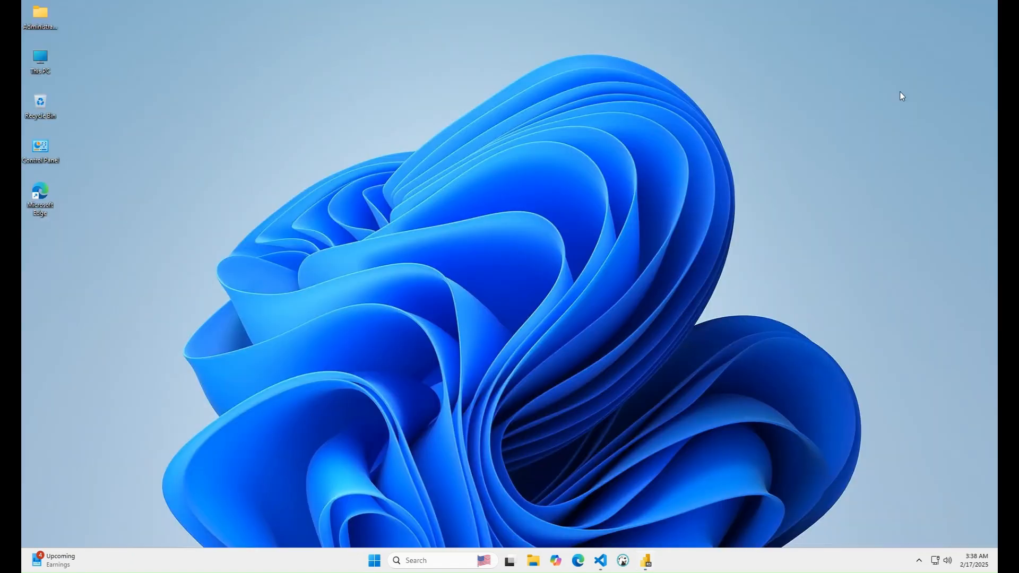
click(578, 561)
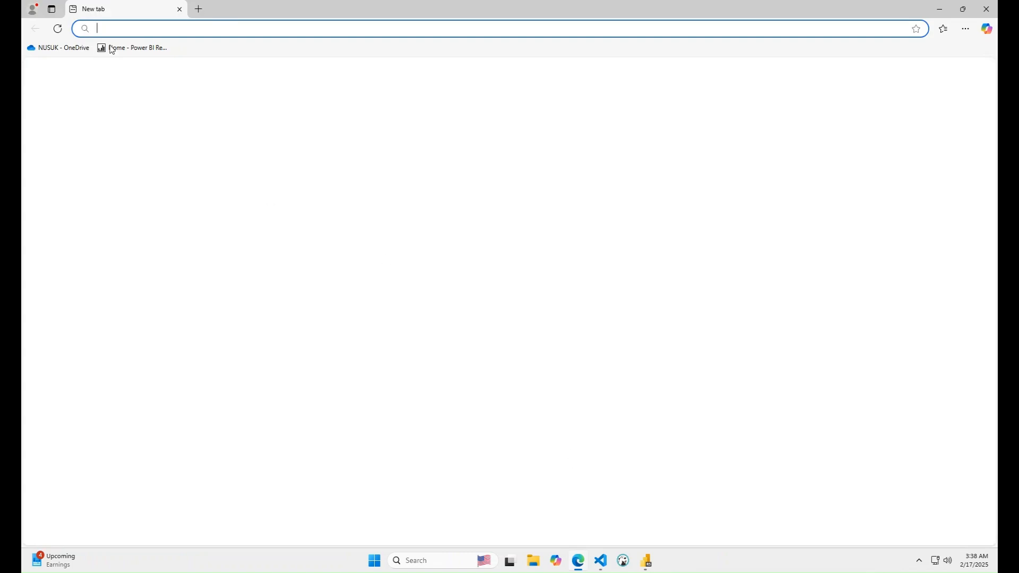
click(126, 51)
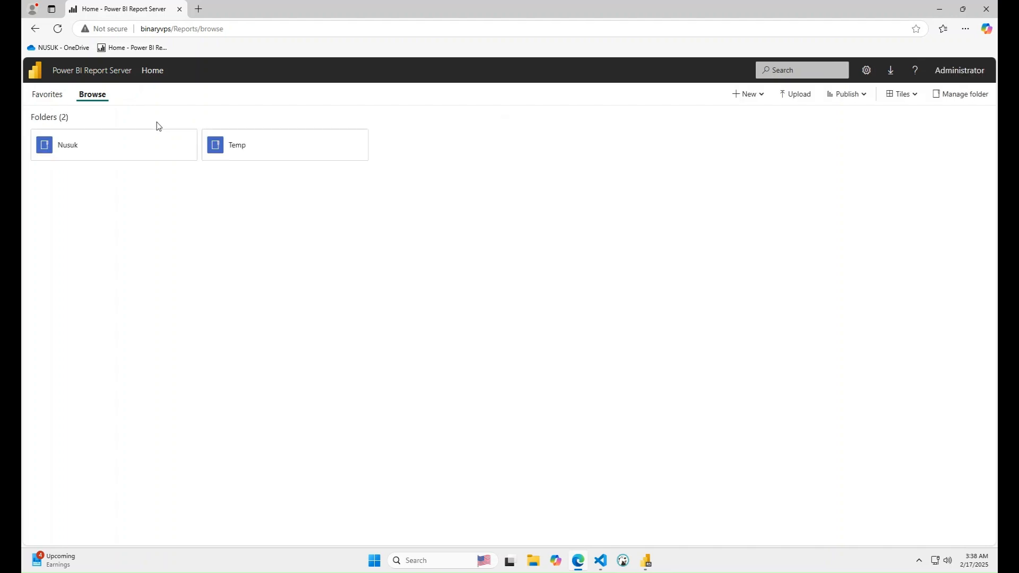
click(115, 148)
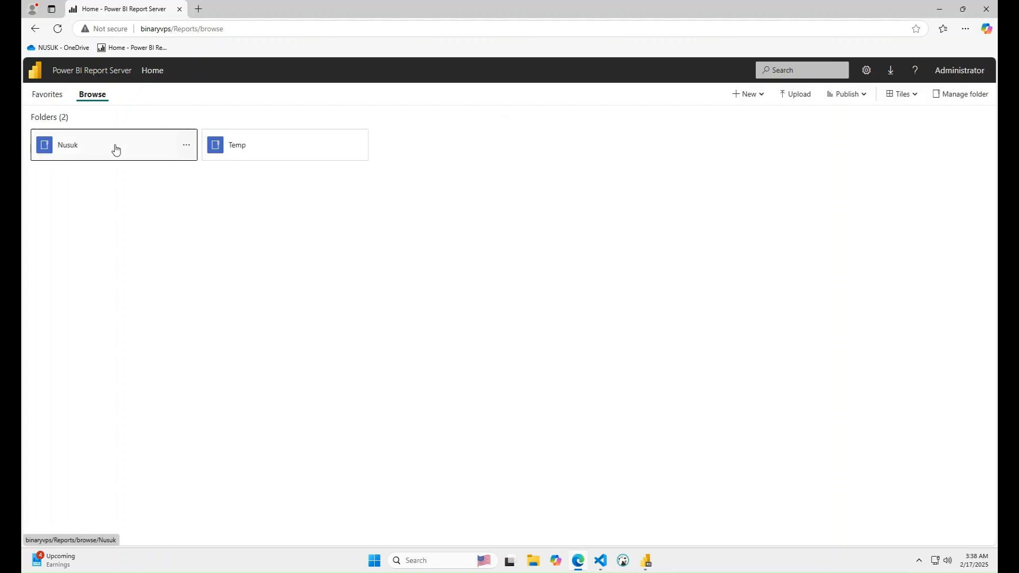
click(109, 151)
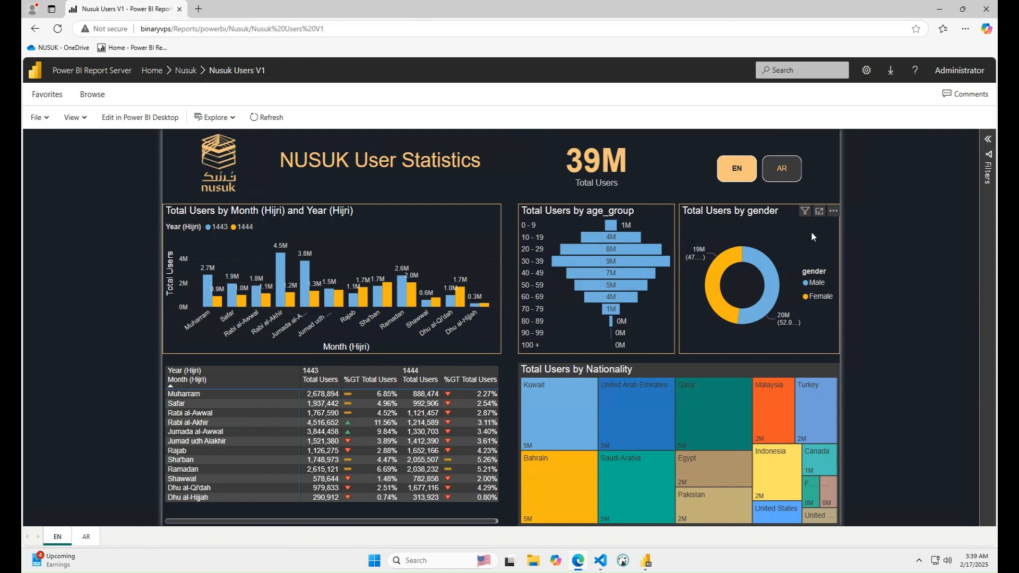
click(783, 170)
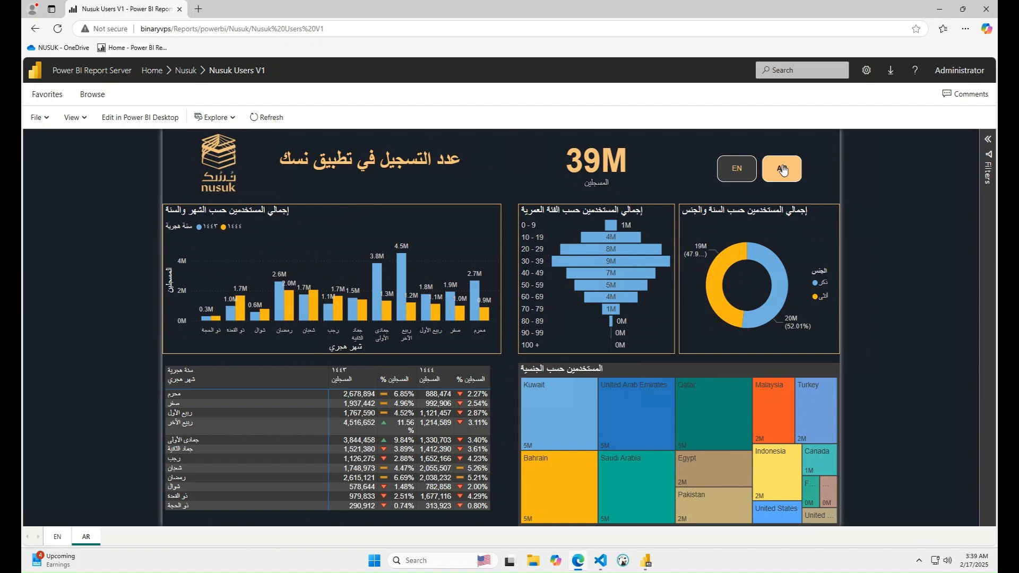
click(638, 10)
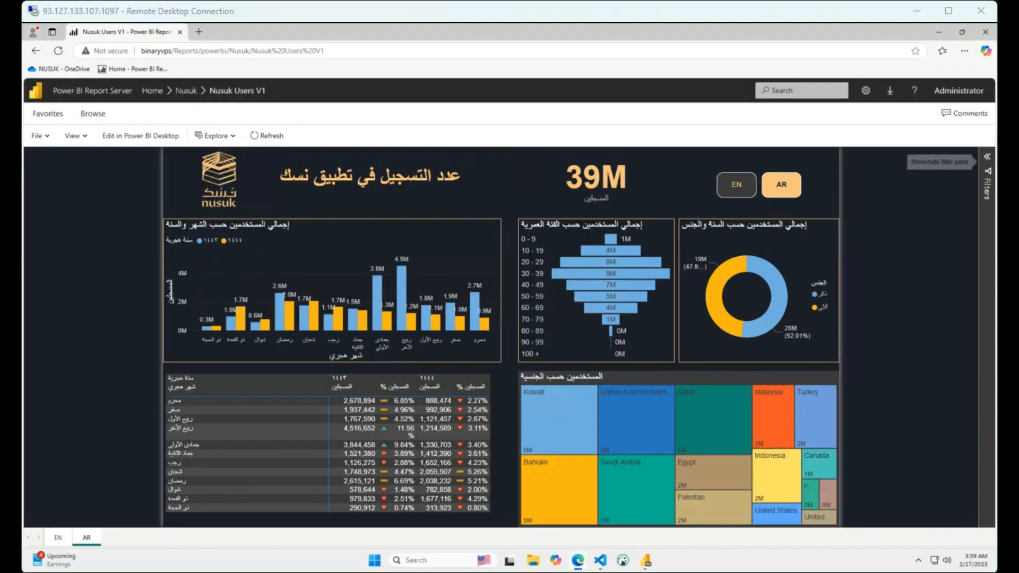